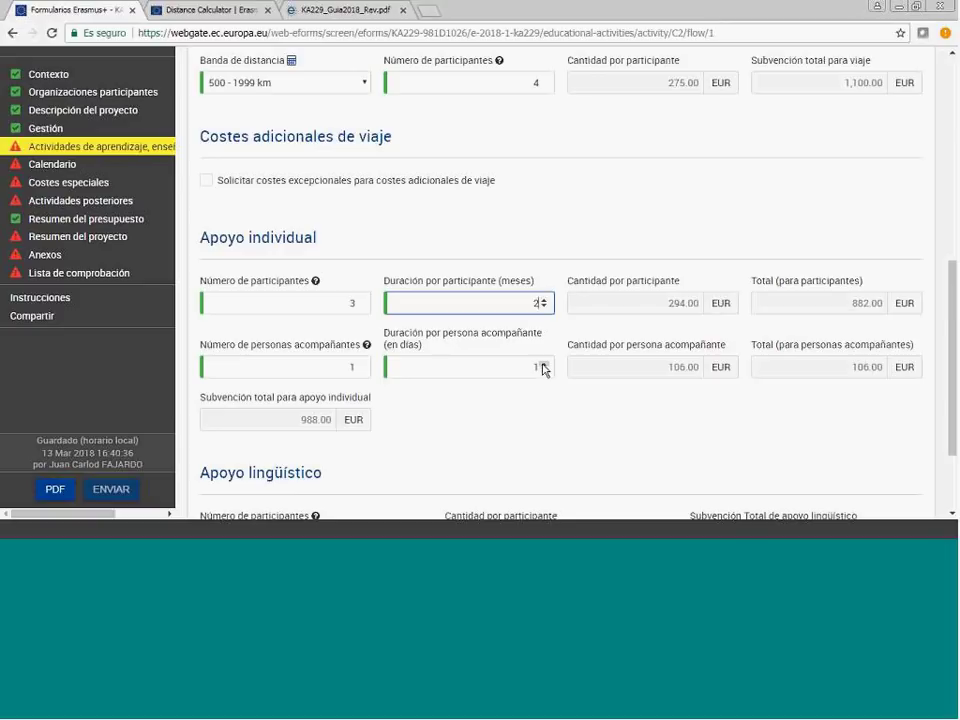
# - Set the duration per accompanying person to 2 days in the individual support section
pyautogui.click(544, 365)
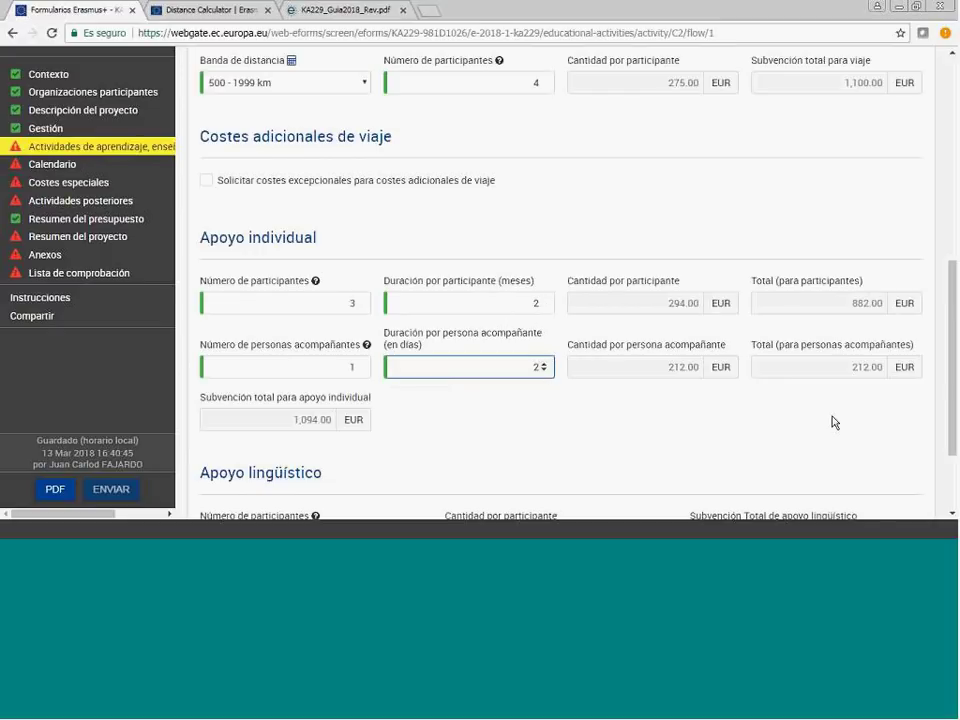
pyautogui.click(545, 365)
pyautogui.click(545, 366)
pyautogui.click(545, 366)
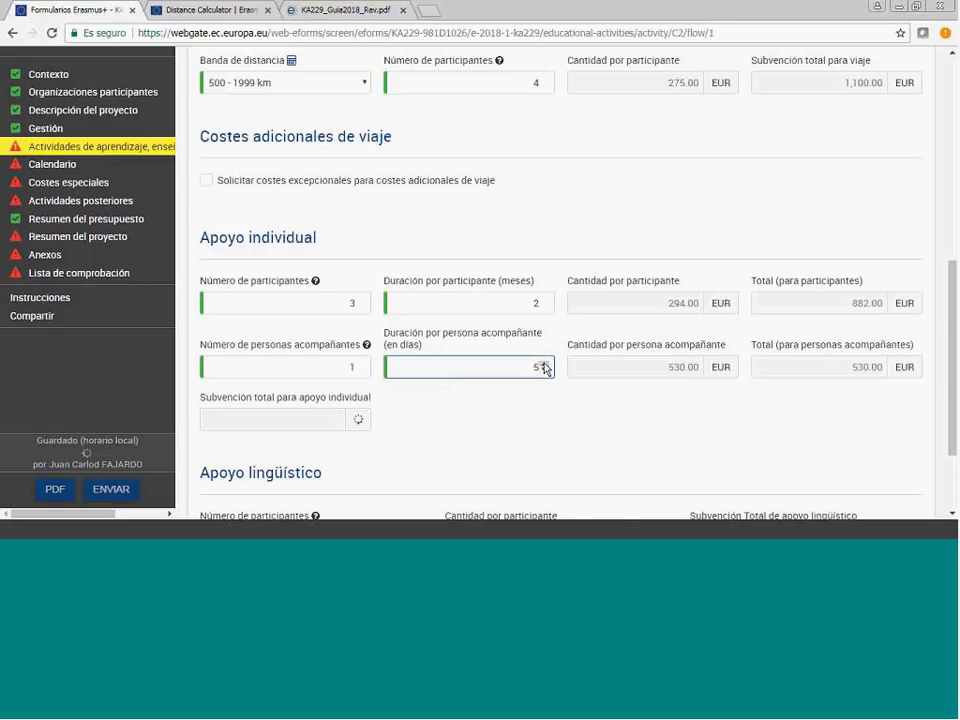
pyautogui.click(545, 370)
pyautogui.click(545, 370)
pyautogui.click(545, 370)
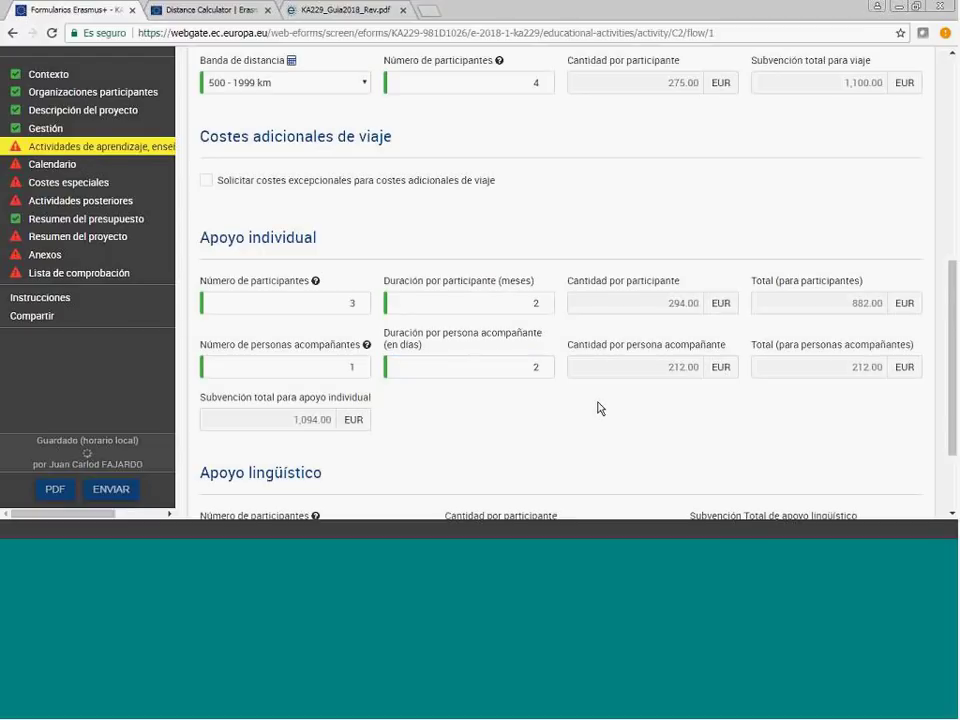
# - Review the language support section, the activities listing and the budget table of activity C2
pyautogui.scroll(-3, 598, 405)
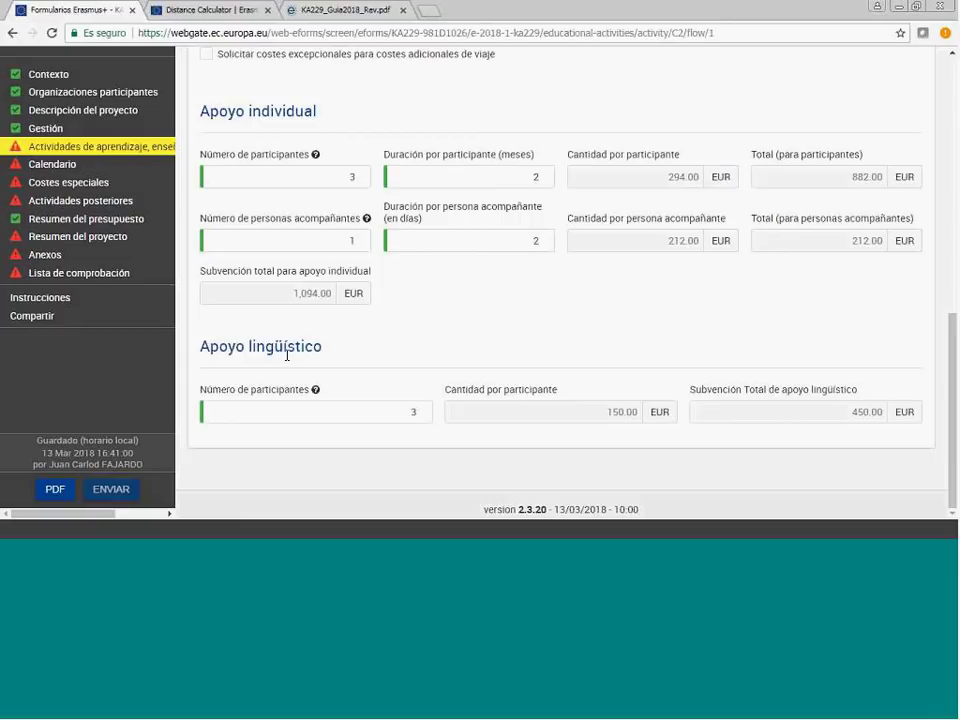
pyautogui.moveTo(317, 394)
pyautogui.scroll(1, 294, 379)
pyautogui.scroll(5, 294, 379)
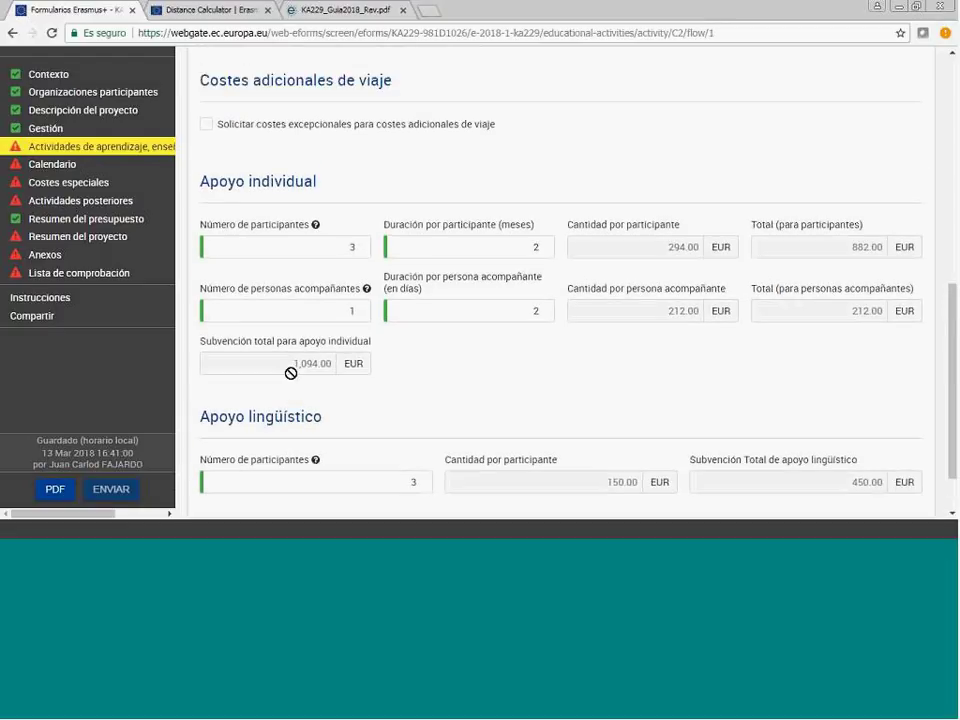
pyautogui.click(50, 148)
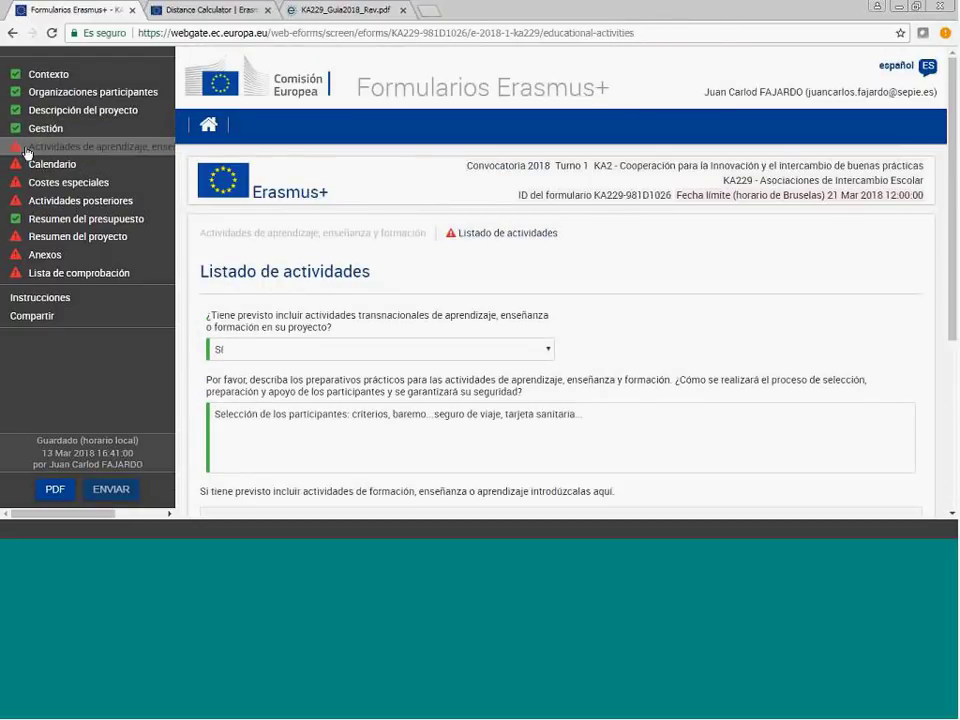
pyautogui.scroll(-3, 565, 410)
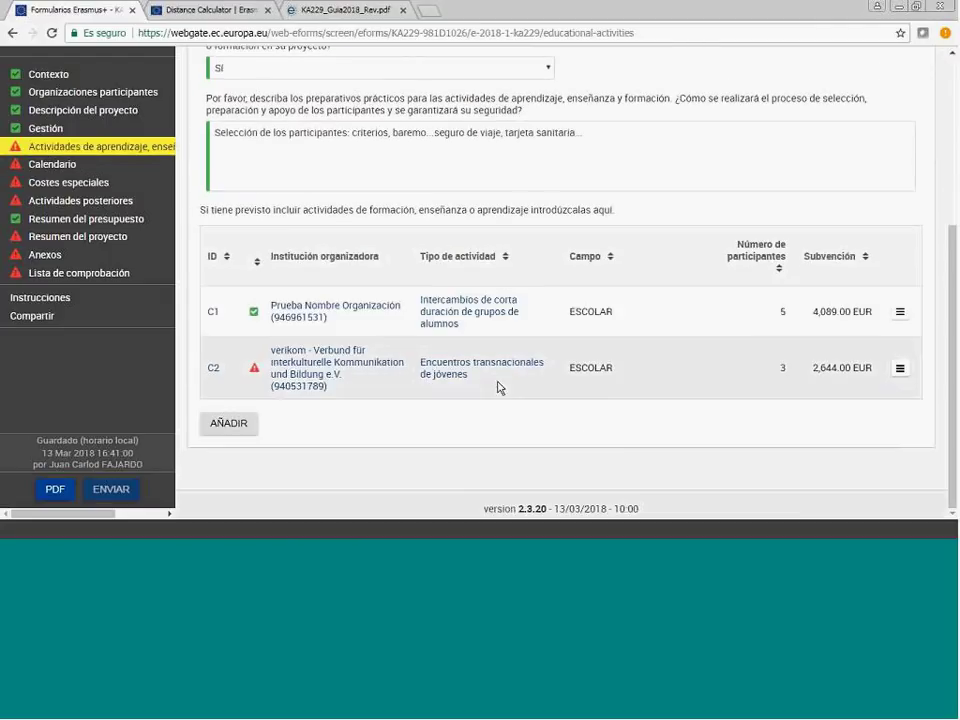
pyautogui.click(272, 366)
pyautogui.scroll(-10, 517, 413)
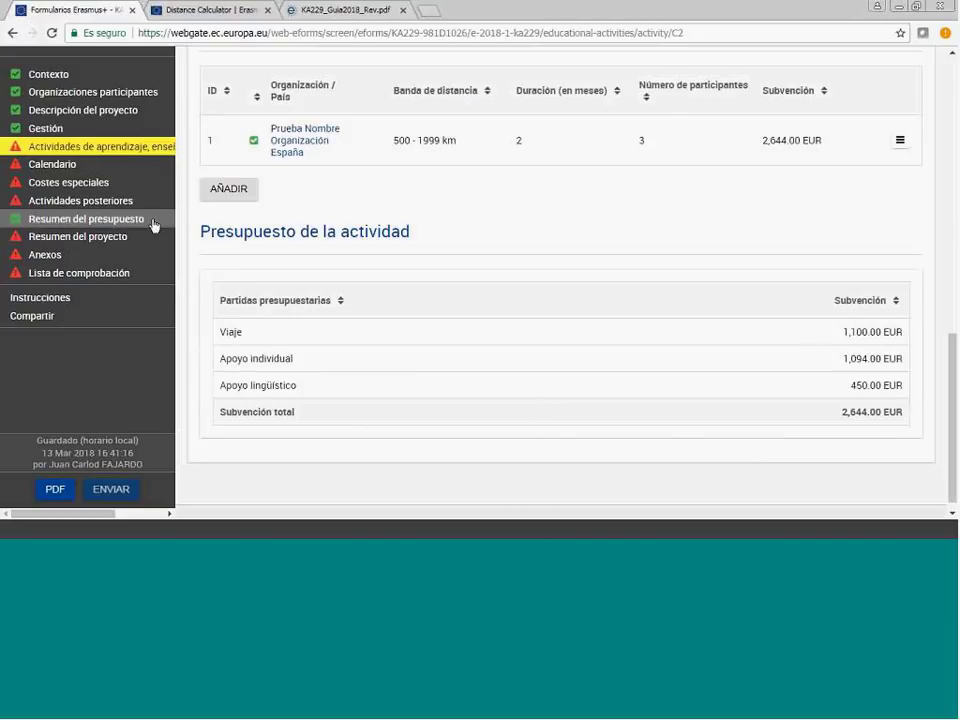
pyautogui.click(32, 148)
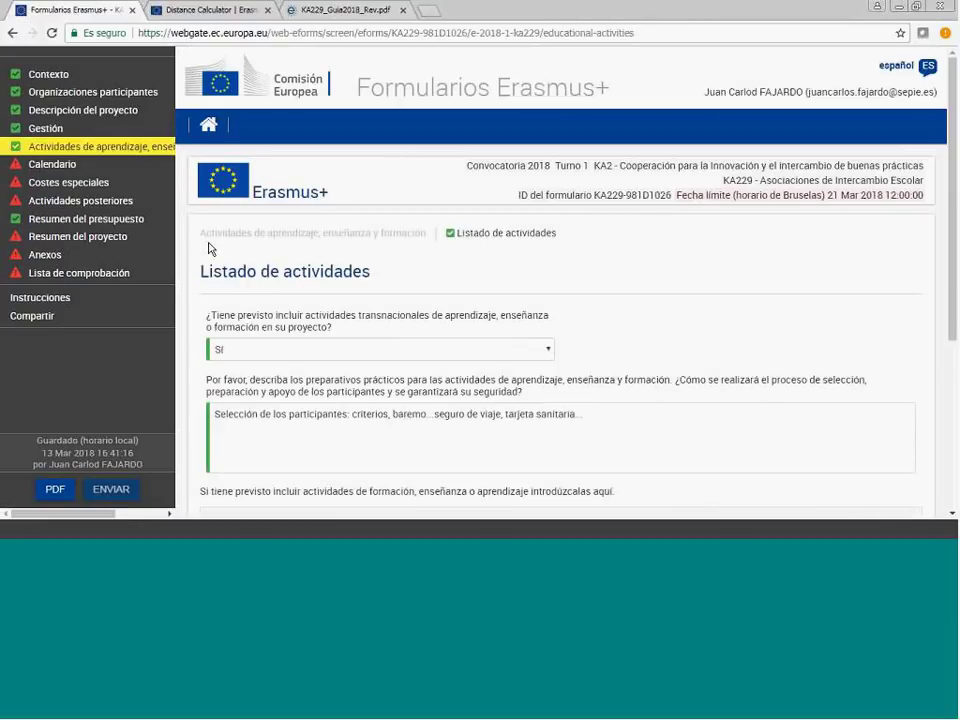
# - Add a new project event in the Calendario section and open its details
pyautogui.click(46, 166)
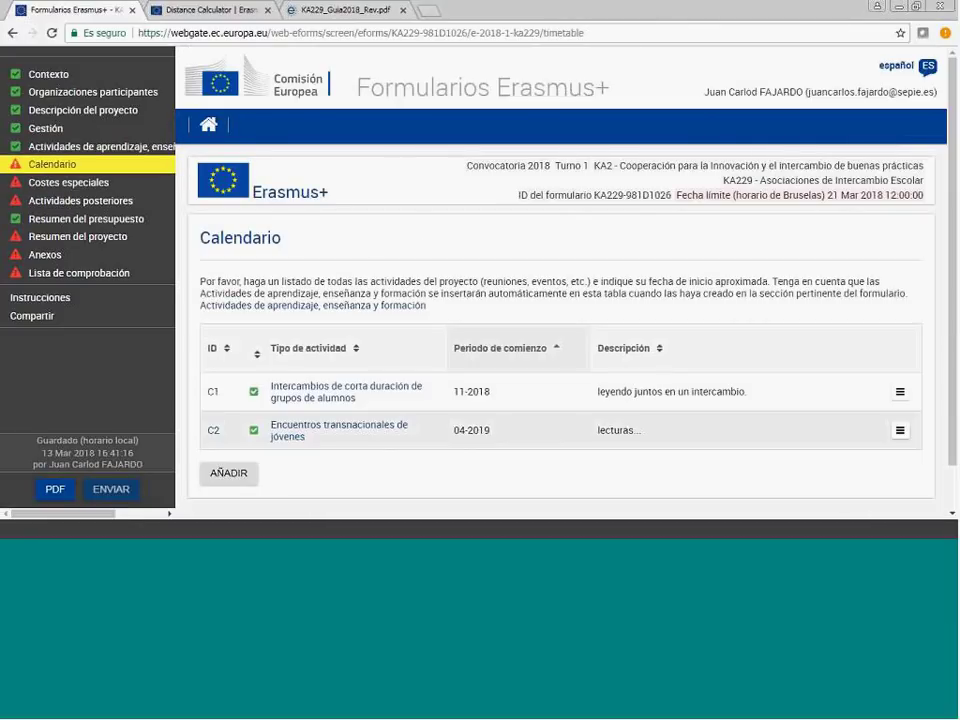
pyautogui.scroll(-1, 572, 349)
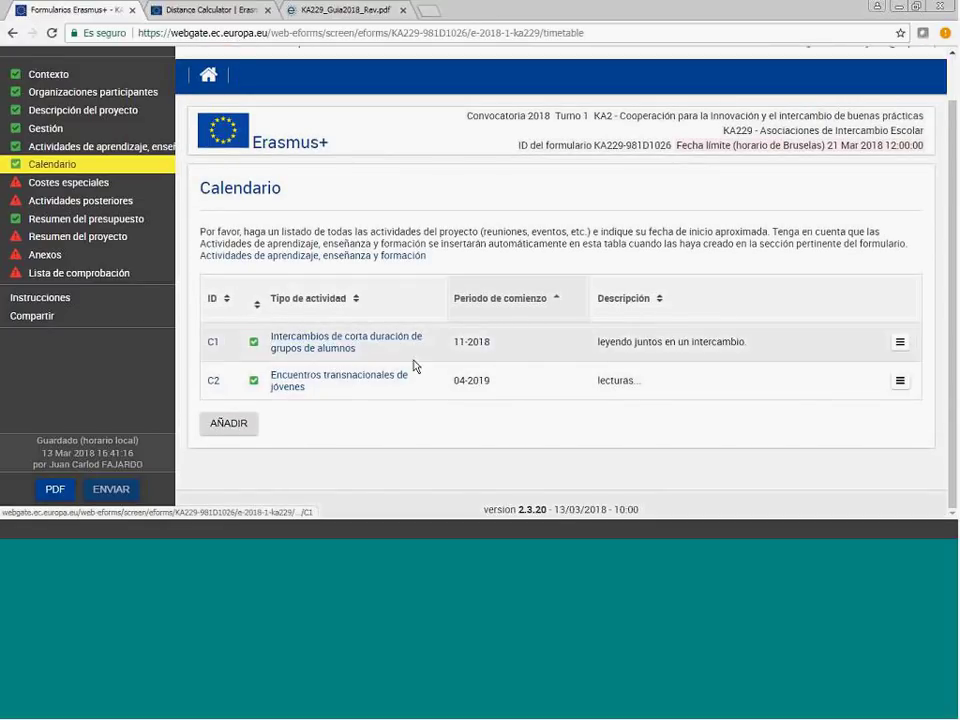
pyautogui.click(225, 428)
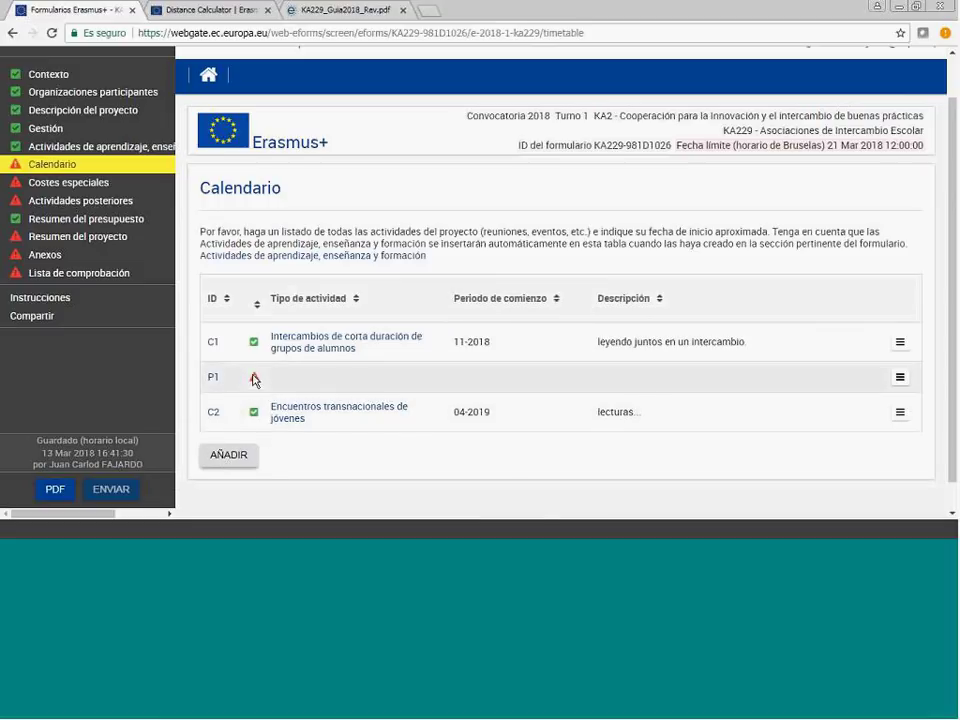
pyautogui.click(900, 377)
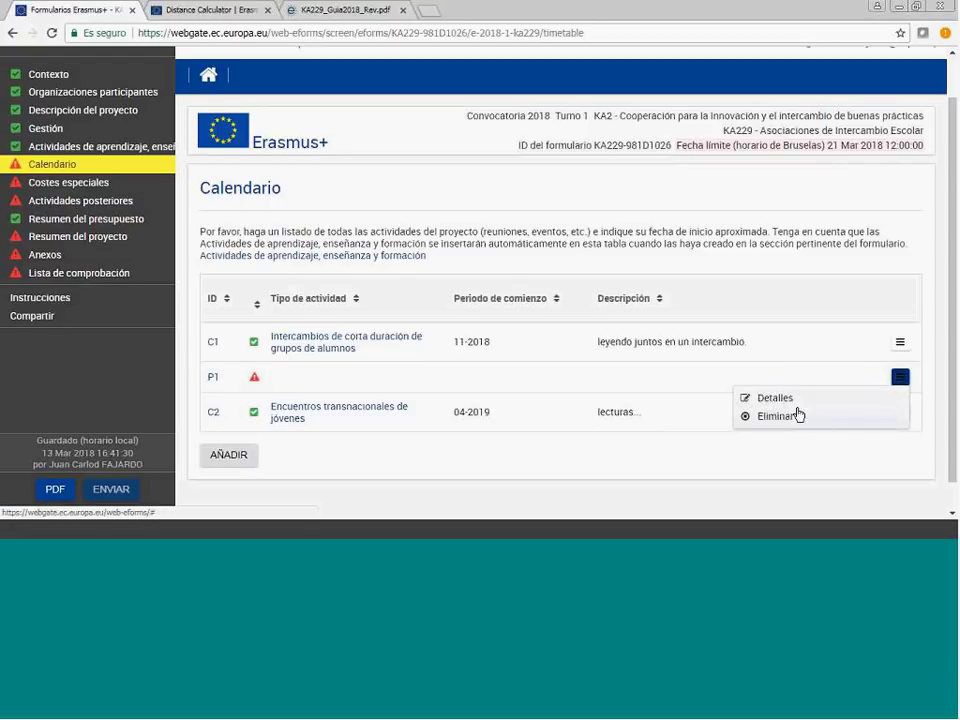
pyautogui.click(799, 403)
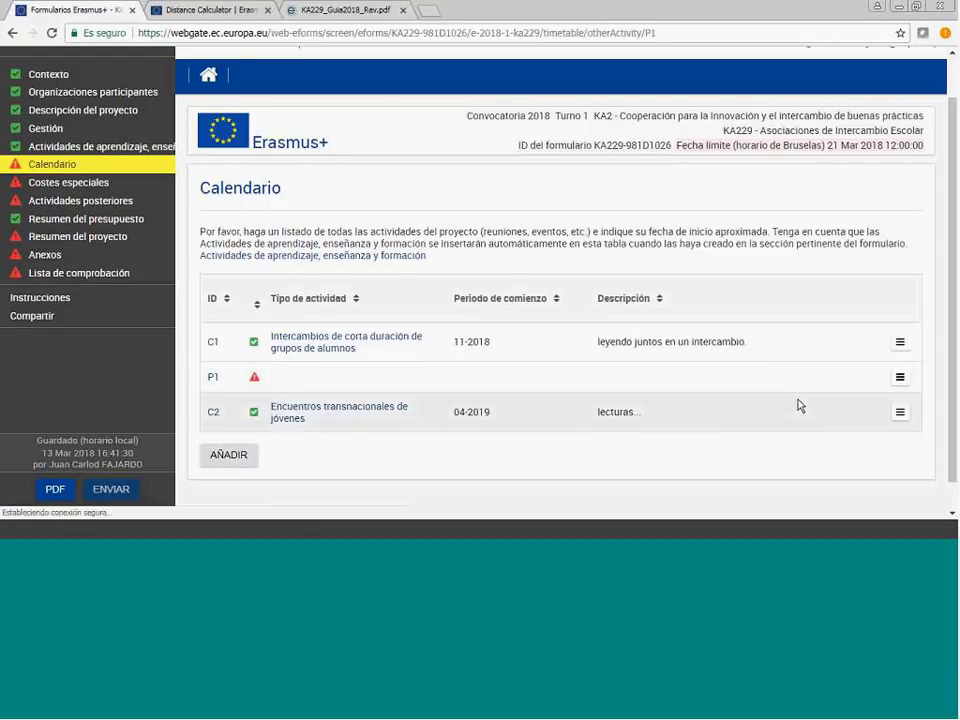
# - Give the new event the start period 09-2018 and the description "preparación del intercambio..."
pyautogui.click(380, 382)
pyautogui.write('preparción del intercambio...')
pyautogui.click(243, 390)
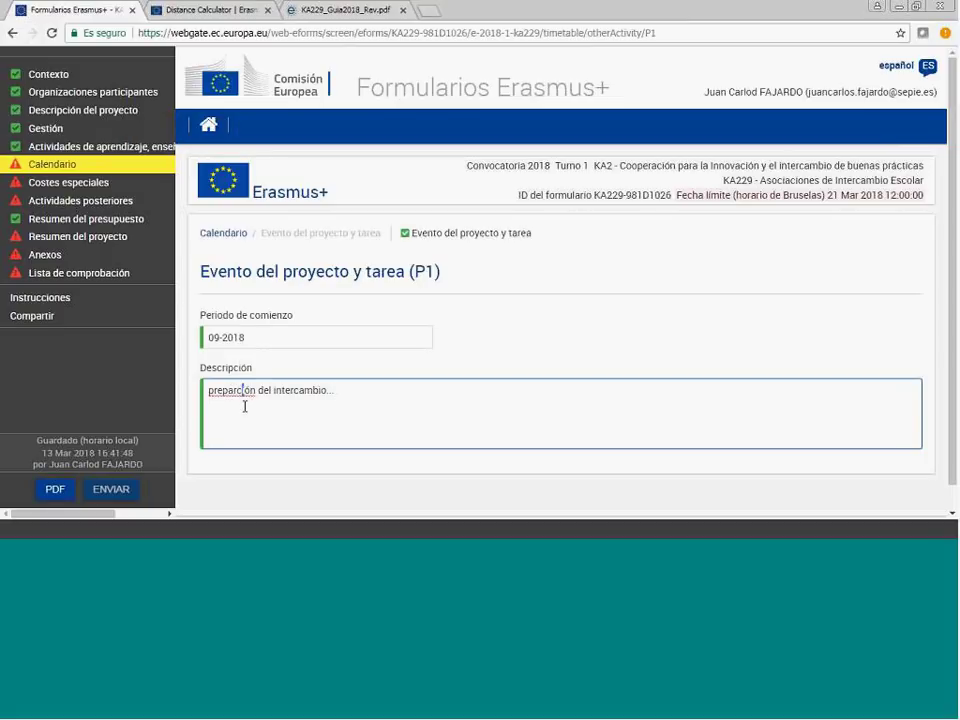
pyautogui.hotkey('shift', 'Left')
pyautogui.write('ac')
# - Change the event's start period to 10-2018 and return to the Calendario list
pyautogui.click(281, 337)
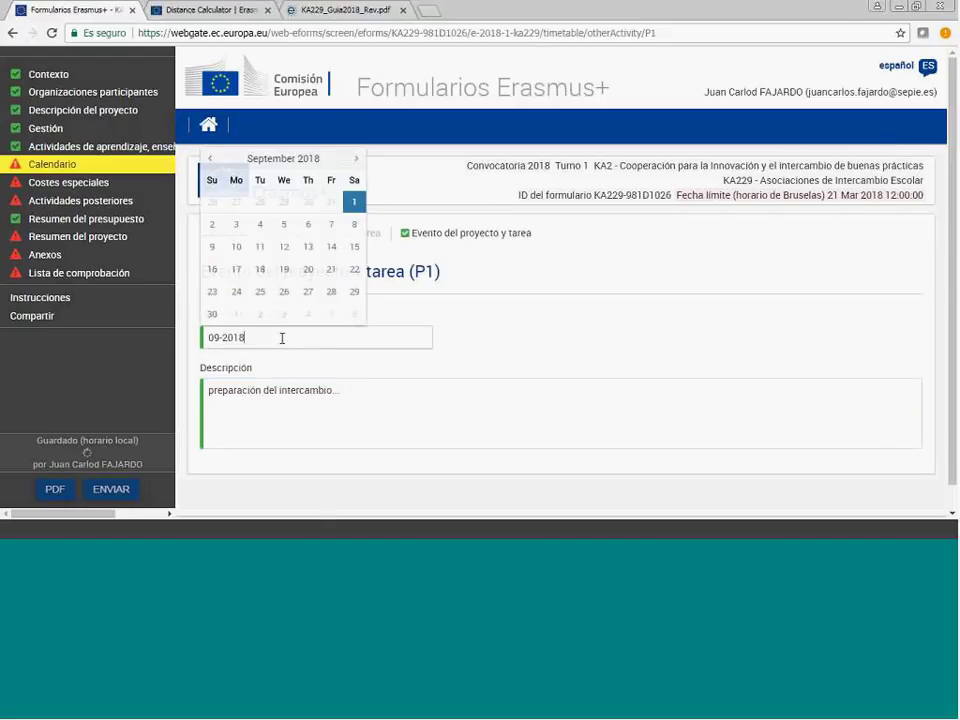
pyautogui.click(357, 159)
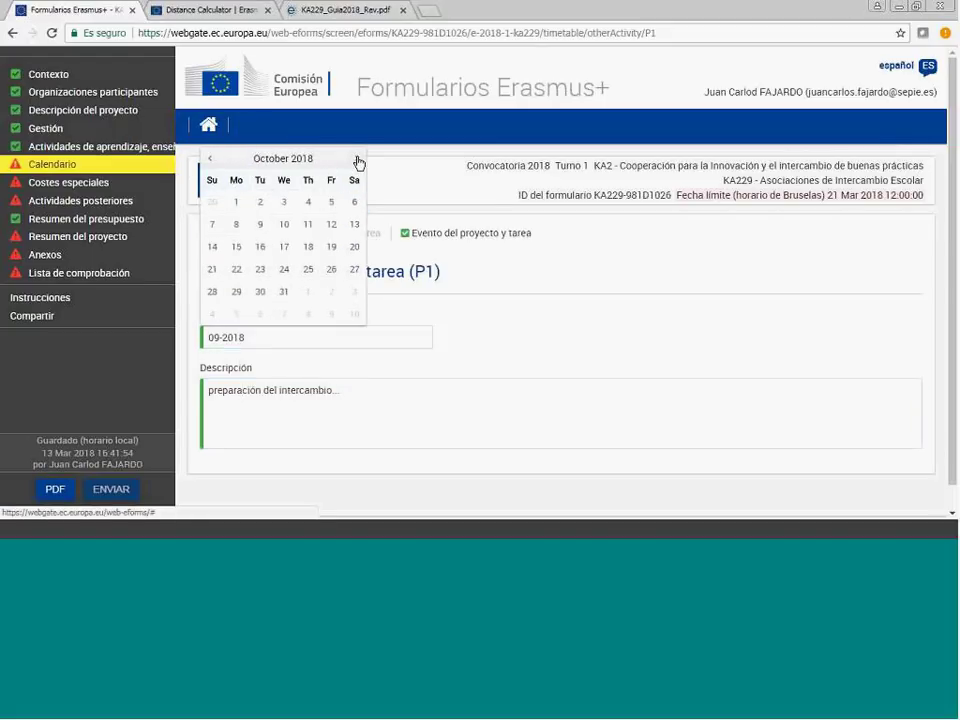
pyautogui.click(284, 224)
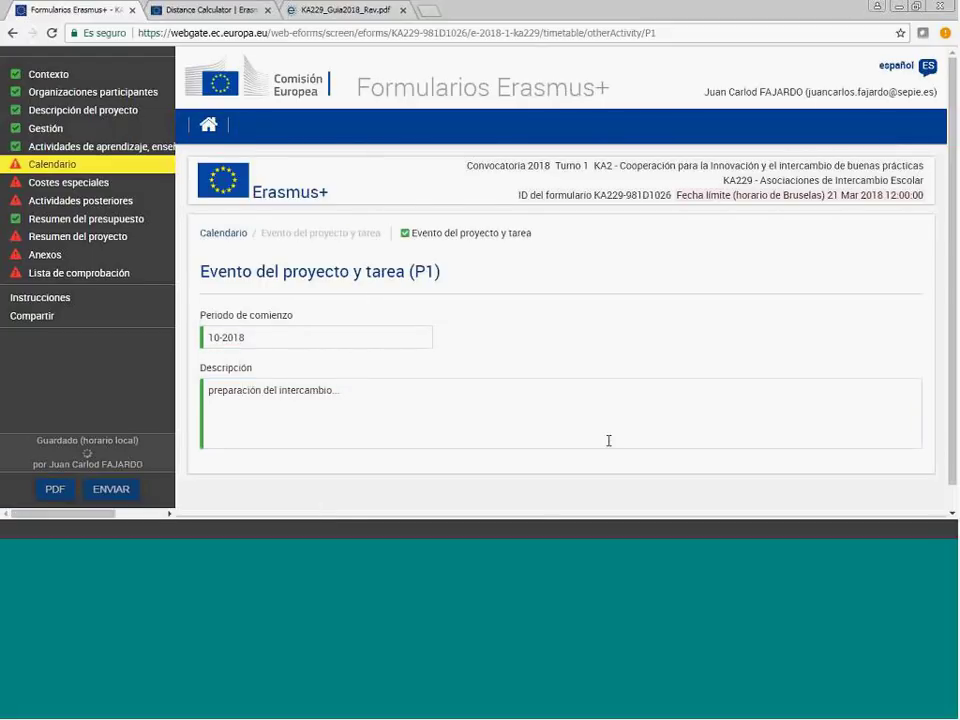
pyautogui.scroll(-1, 610, 441)
pyautogui.scroll(1, 640, 448)
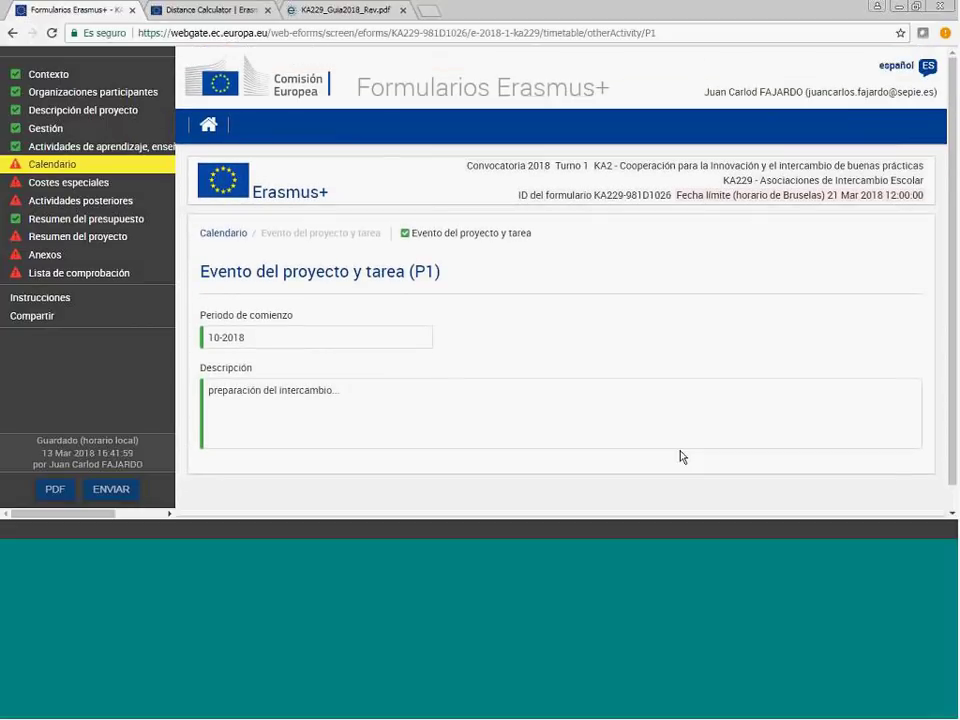
pyautogui.click(51, 165)
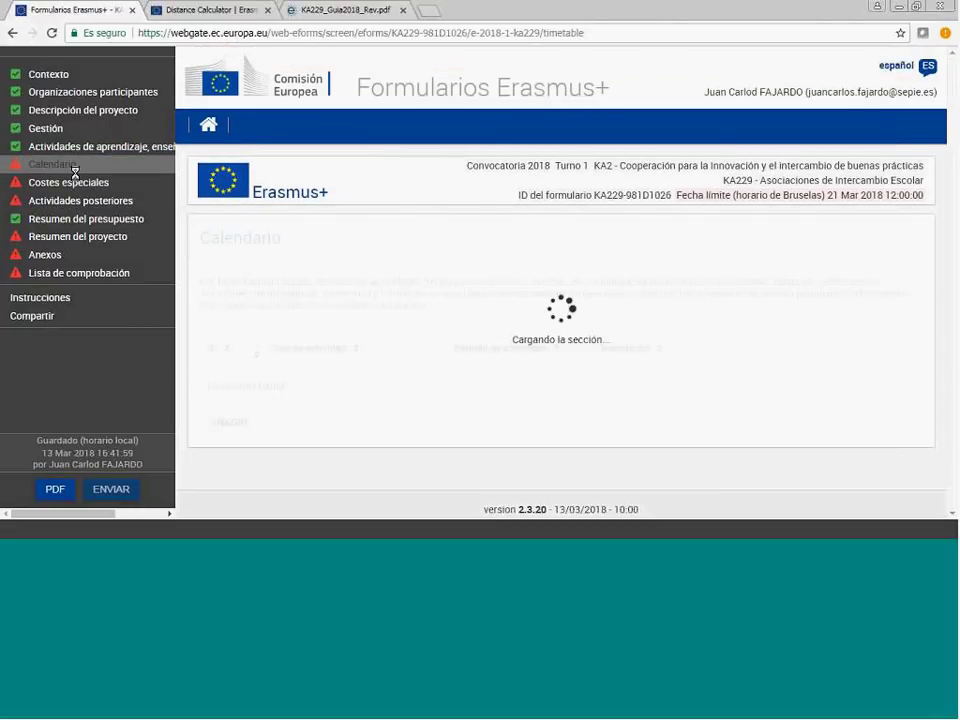
pyautogui.scroll(-2, 558, 368)
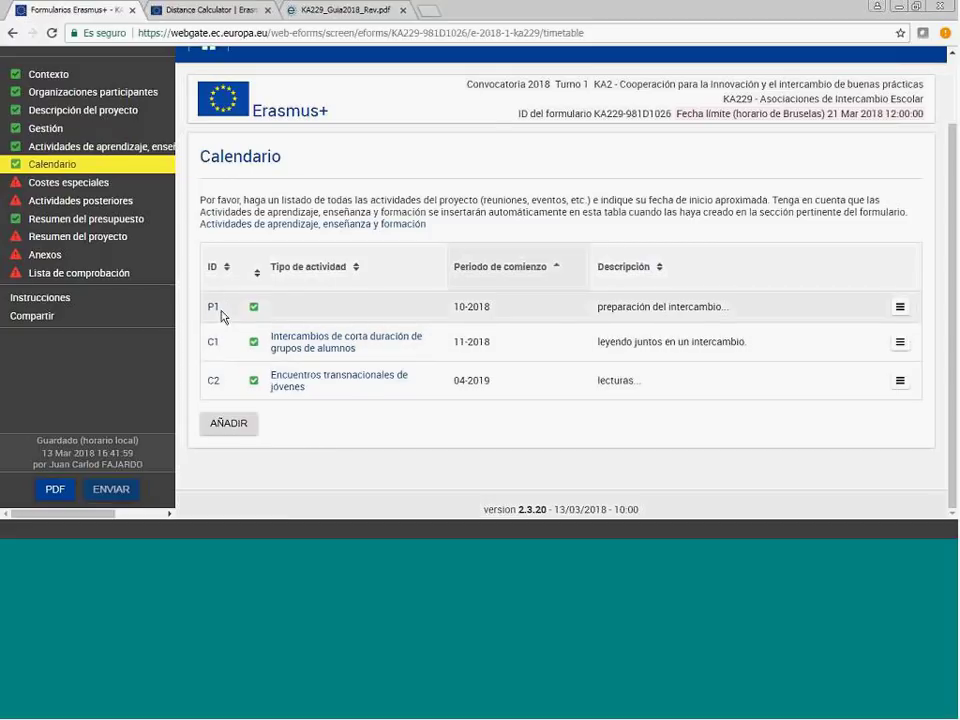
# - Add a special needs support entry in the Costes especiales section for the organisation Prueba Nombre Organización
pyautogui.click(67, 186)
pyautogui.scroll(-1, 578, 320)
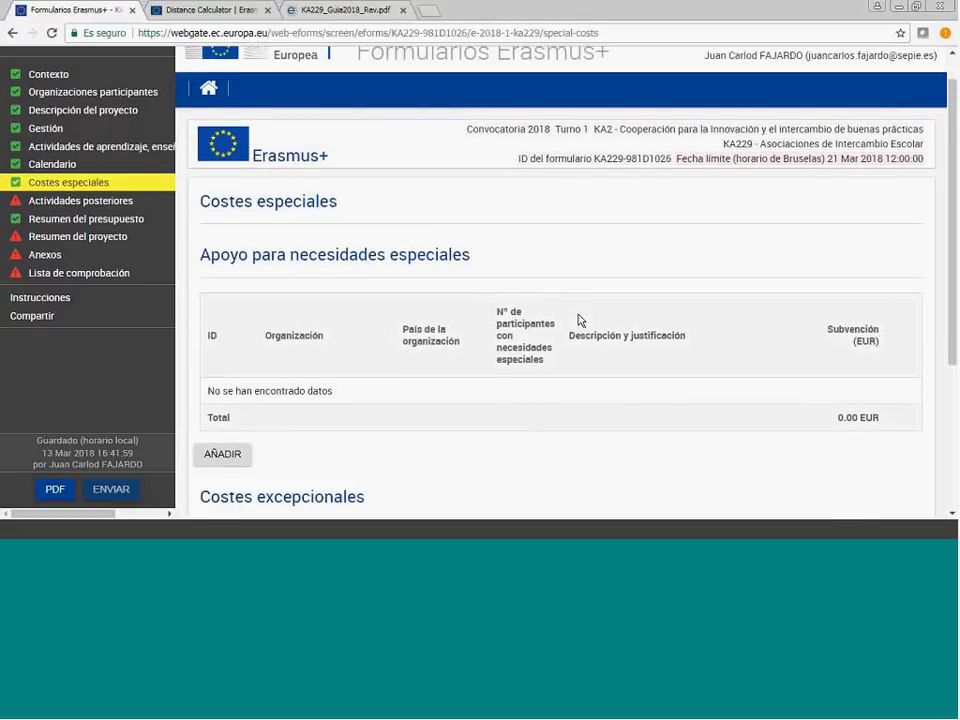
pyautogui.scroll(-2, 578, 320)
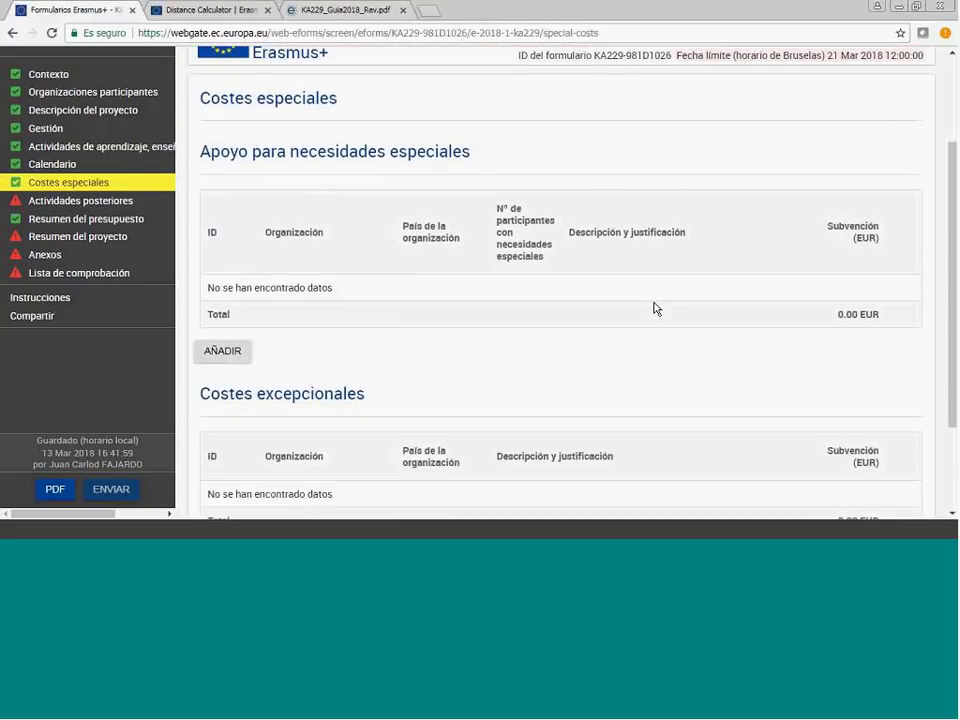
pyautogui.click(236, 358)
pyautogui.click(380, 294)
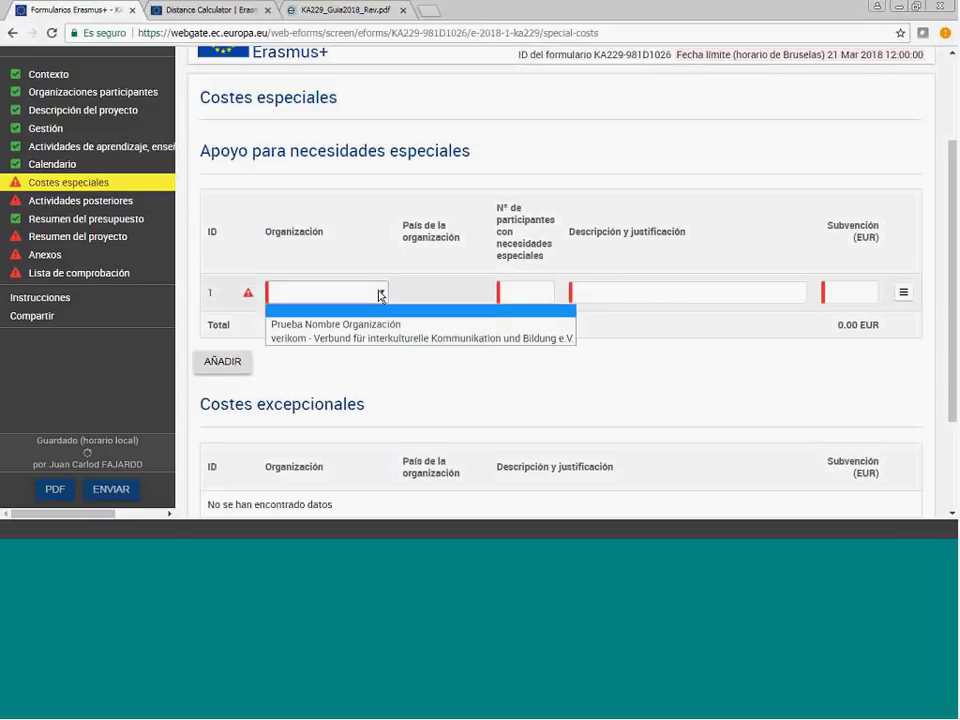
pyautogui.click(371, 326)
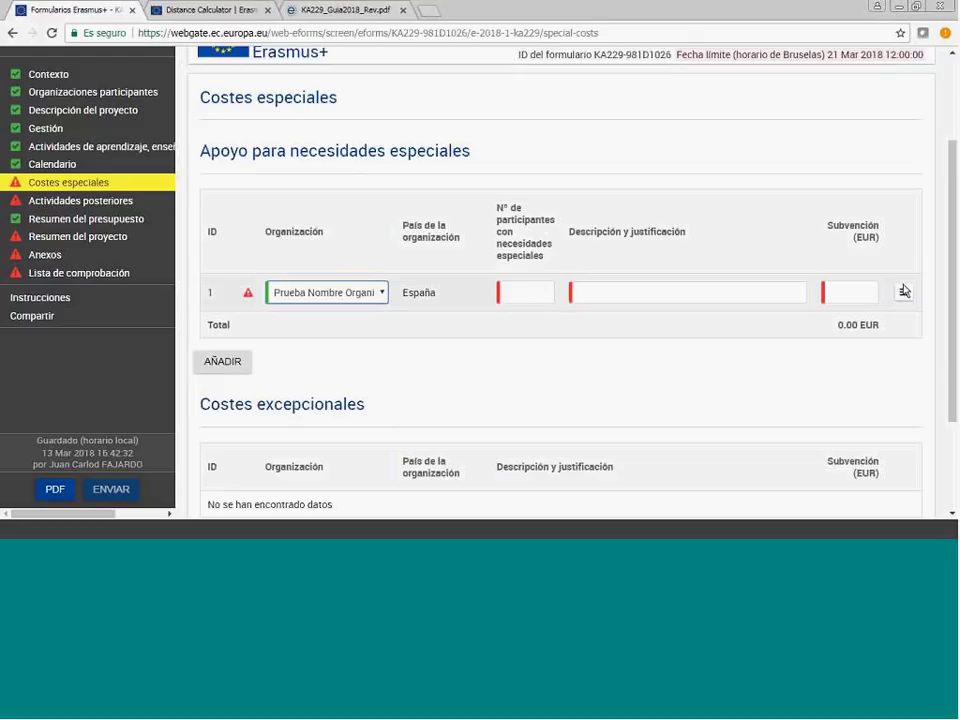
# - Fill in the special needs entry with 1 participant, the justification "alquilar silla de ruedas" and a grant of 250 EUR
pyautogui.click(545, 290)
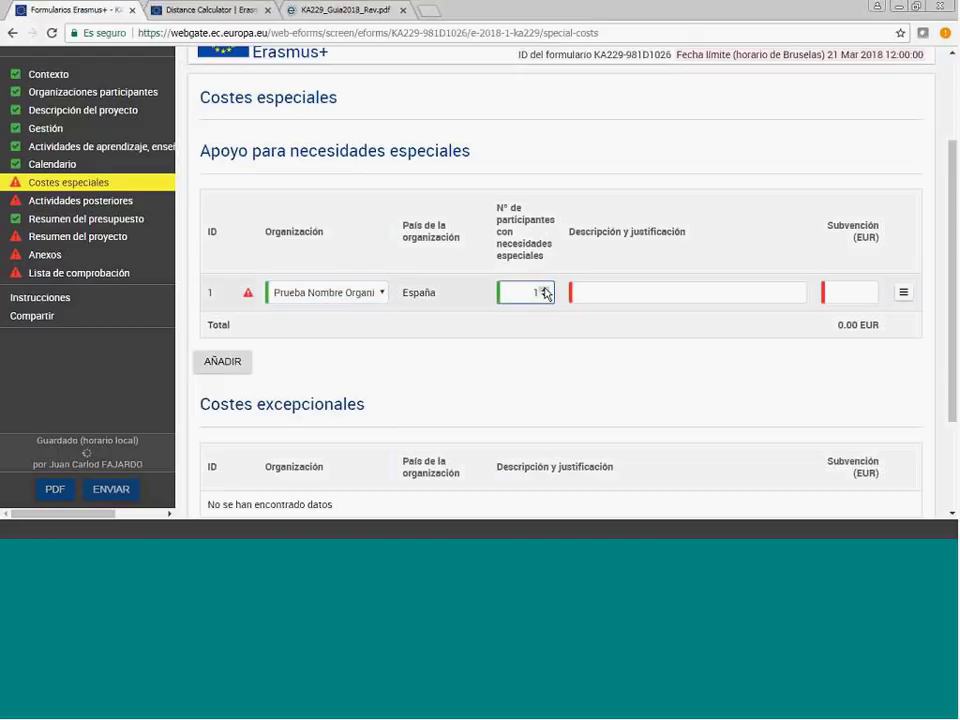
pyautogui.click(545, 289)
pyautogui.click(545, 295)
pyautogui.click(658, 295)
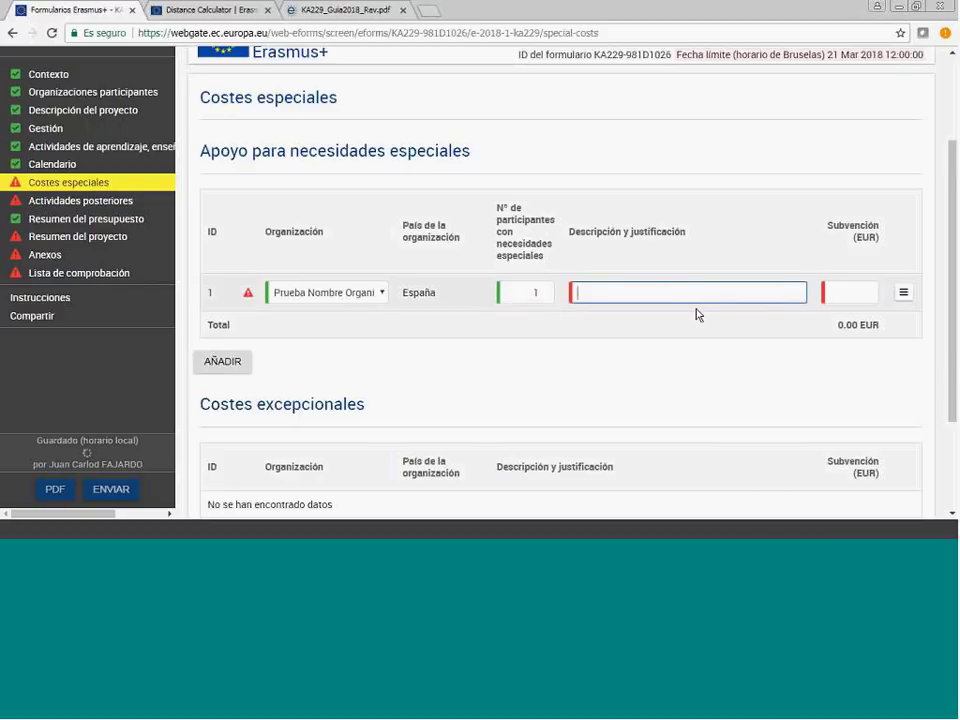
pyautogui.write('alquilar silla de r')
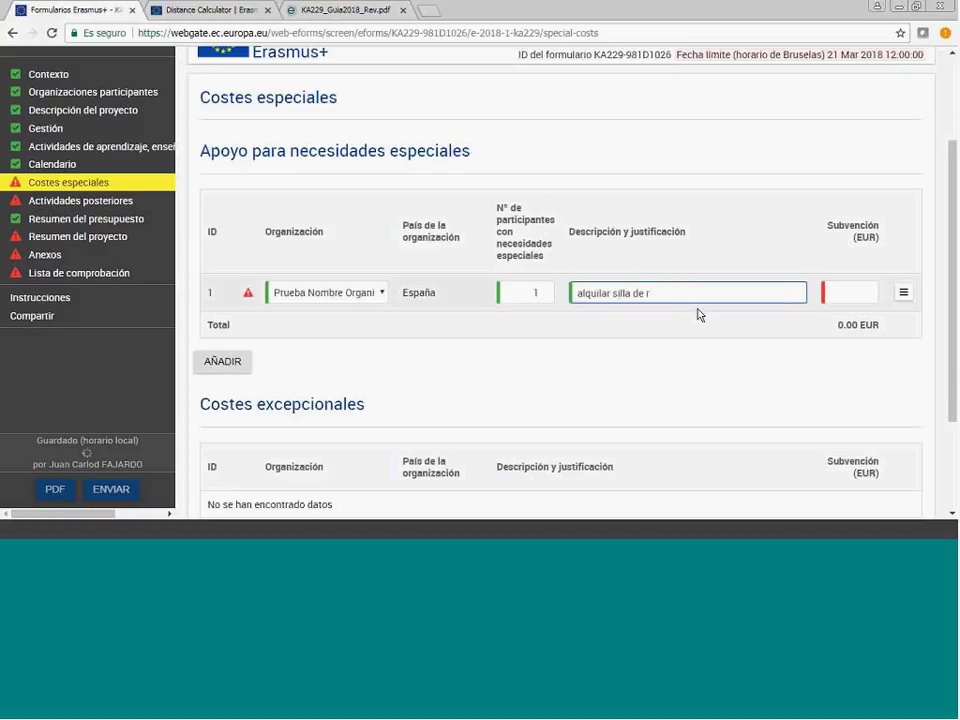
pyautogui.write('uedas')
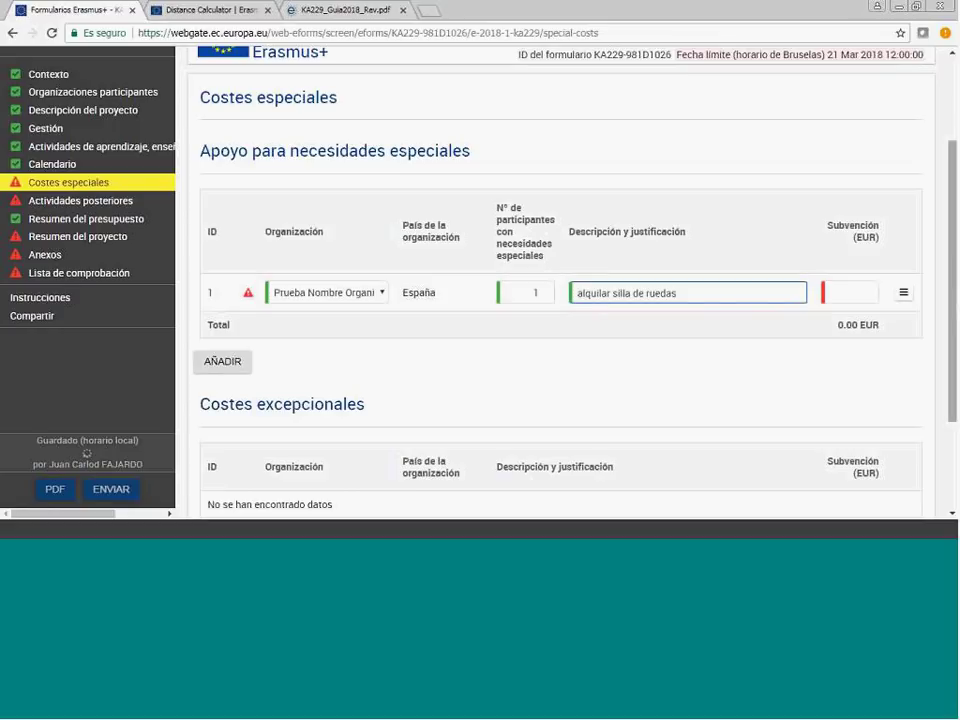
pyautogui.click(849, 293)
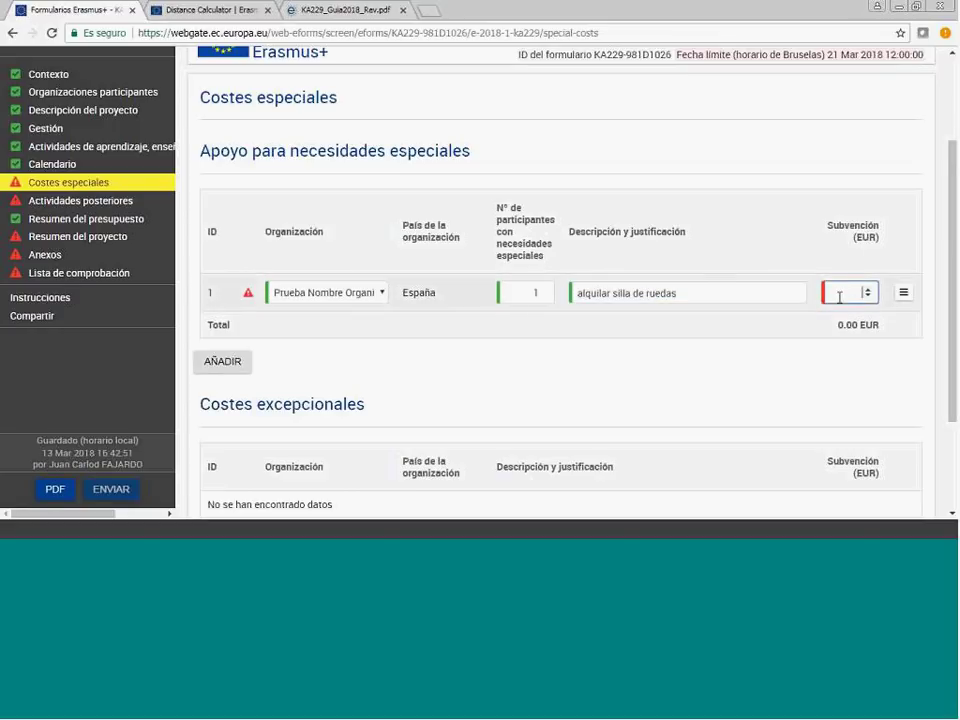
pyautogui.write('250')
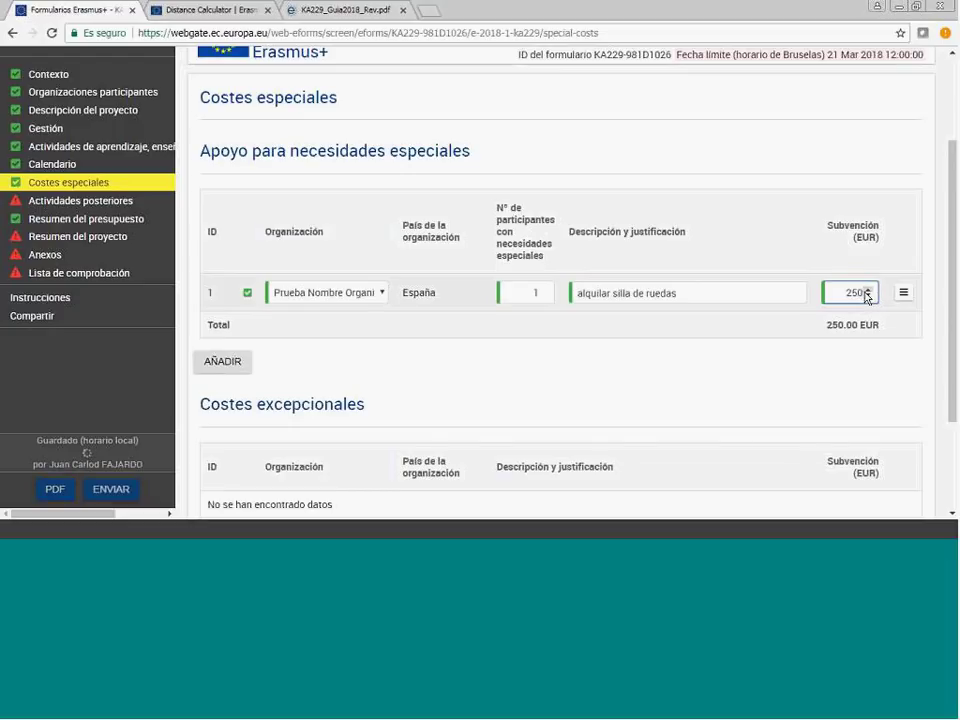
pyautogui.scroll(-2, 874, 314)
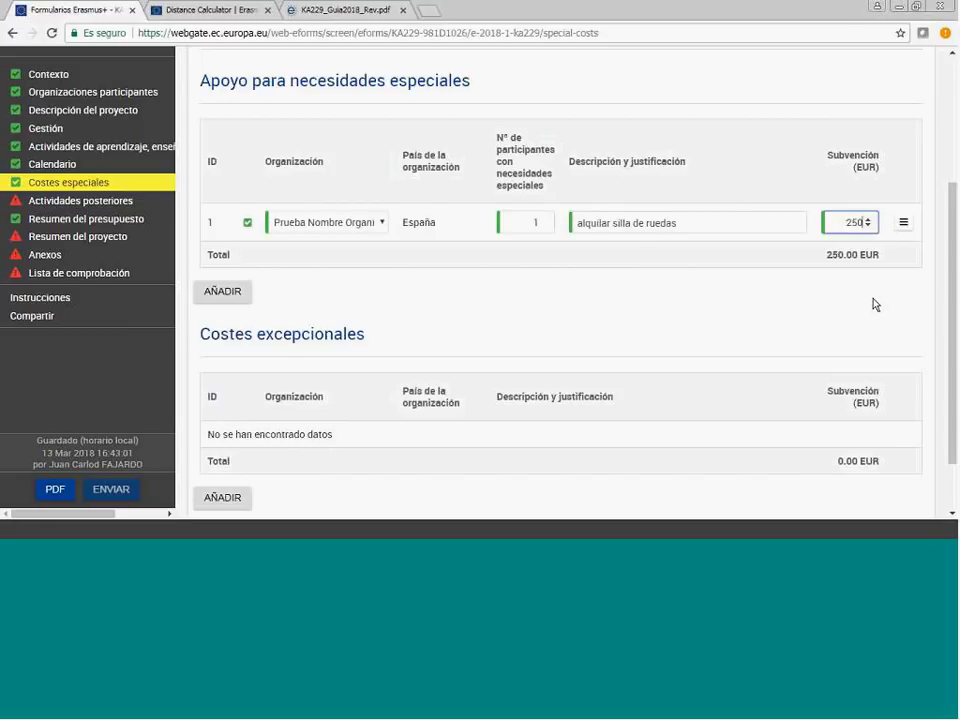
pyautogui.click(903, 225)
# - Add an exceptional costs entry for the organisation verikom - Verbund für interkulturelle Kommunikation und Bildung e.V
pyautogui.scroll(-2, 883, 302)
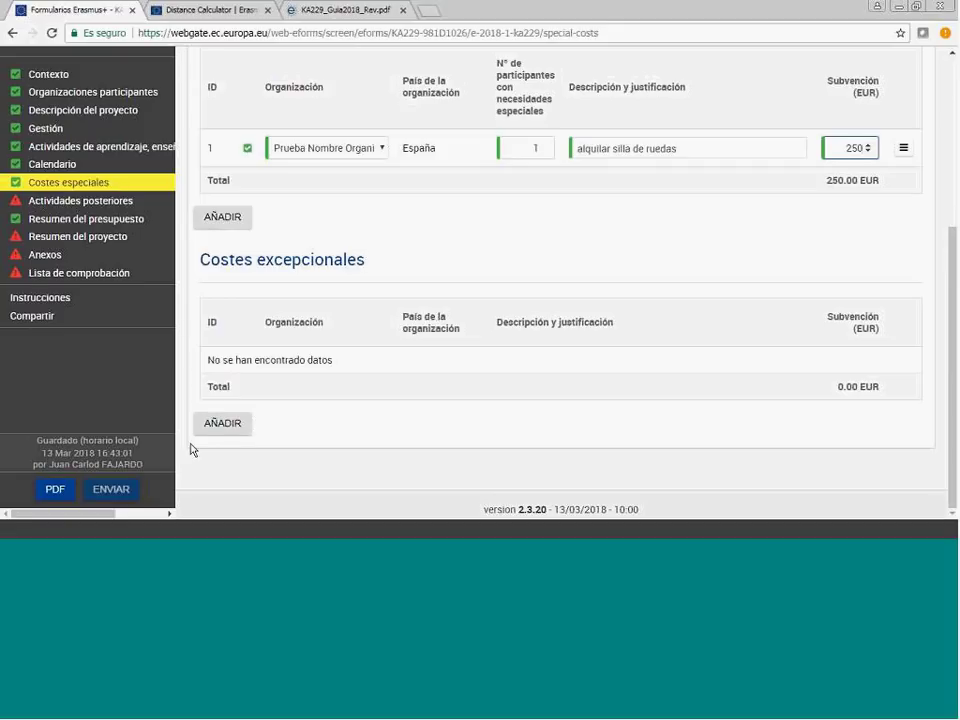
pyautogui.click(227, 430)
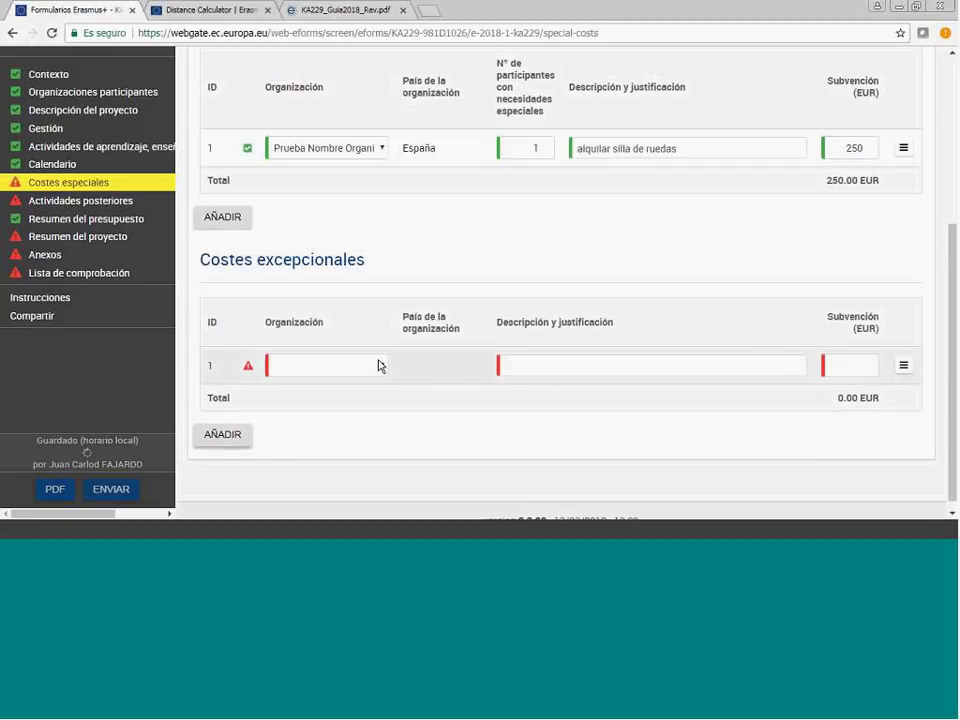
pyautogui.click(381, 368)
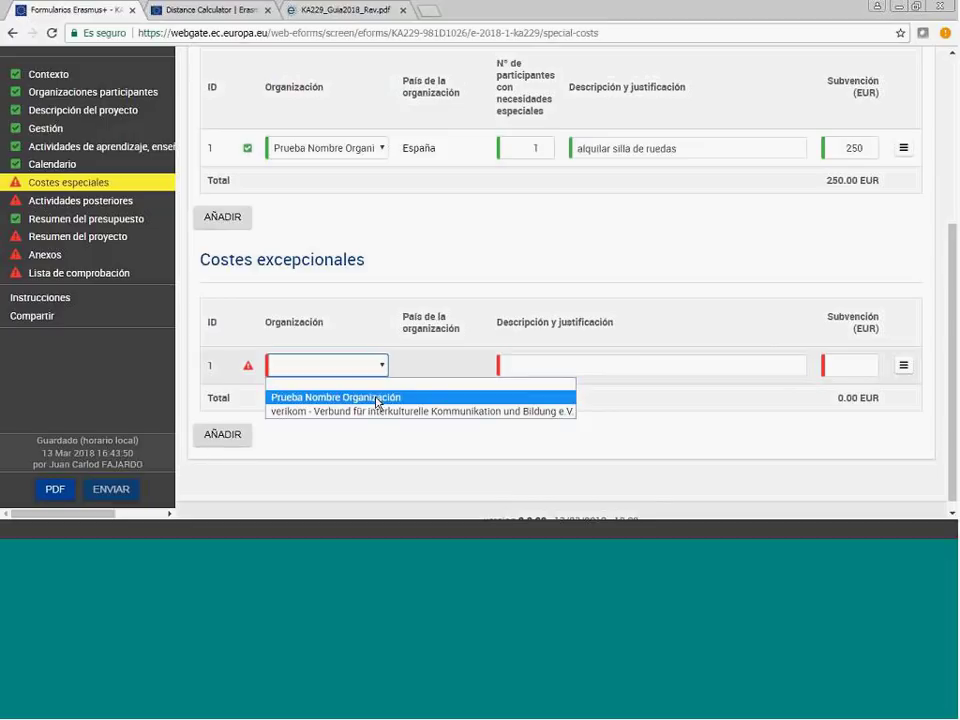
pyautogui.click(381, 410)
# - Fill in the exceptional costs entry with the justification "animador por ordenador" and a grant of 500 EUR
pyautogui.click(537, 367)
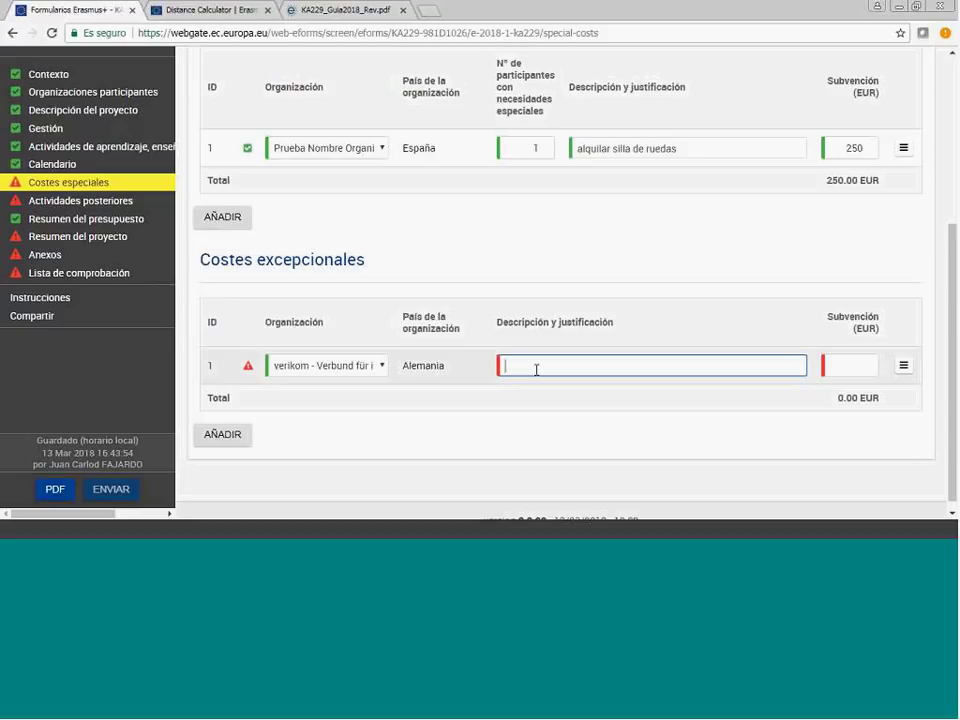
pyautogui.write('animal')
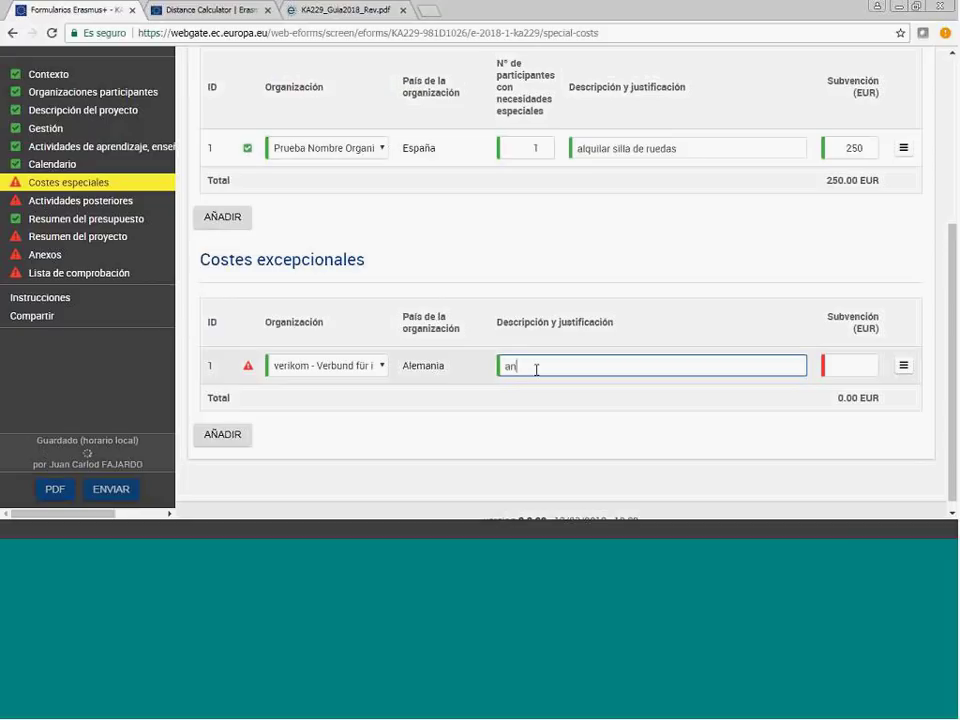
pyautogui.write('dor por ordenador')
pyautogui.click(848, 366)
pyautogui.write('500')
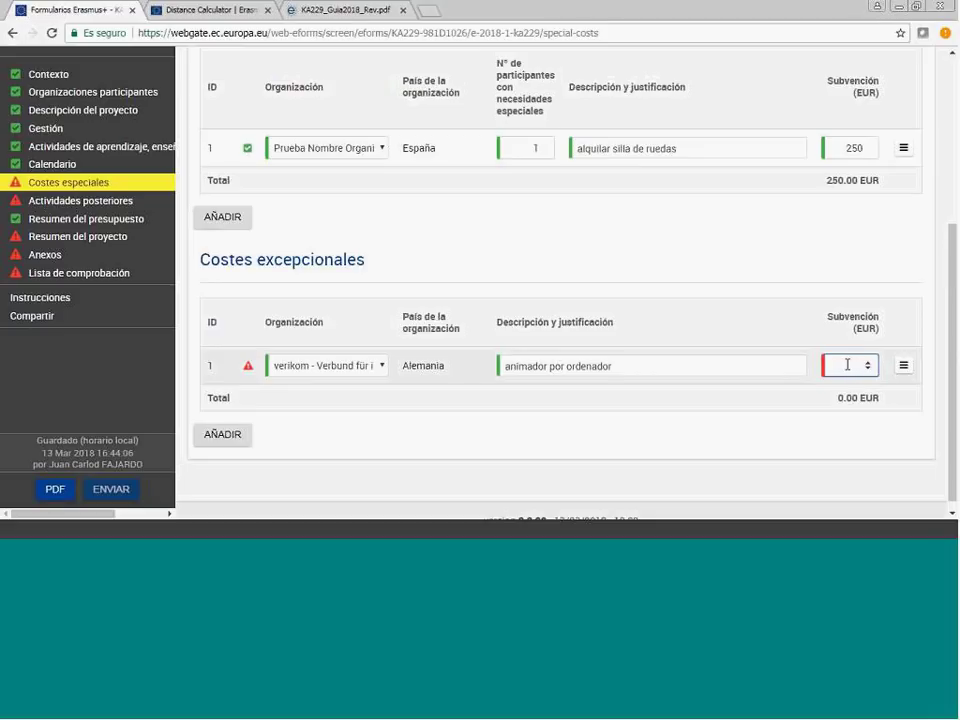
pyautogui.click(797, 441)
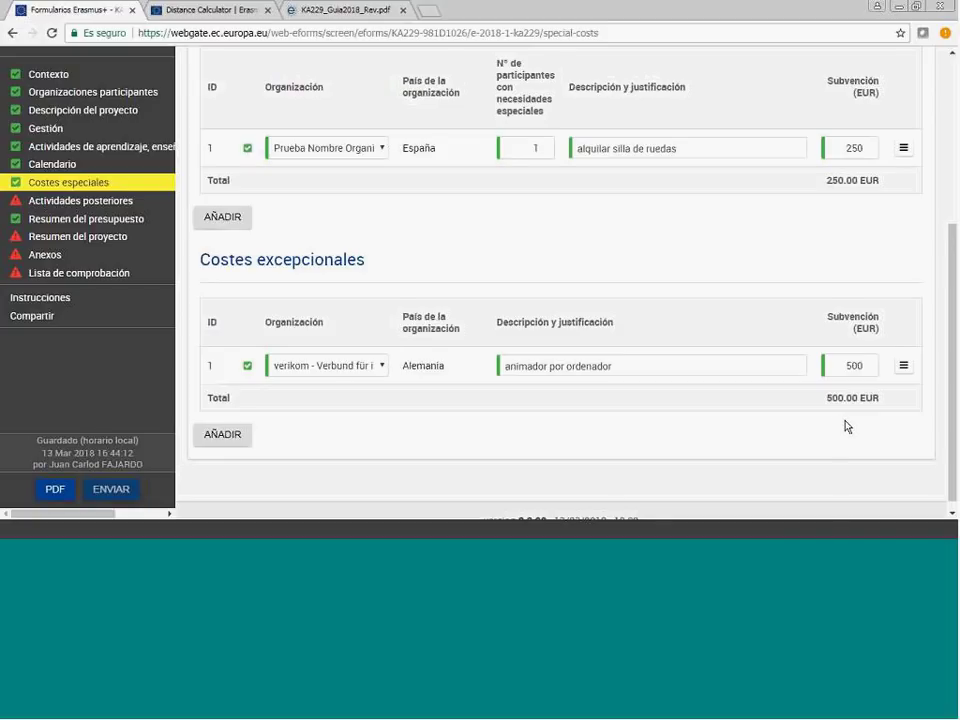
pyautogui.scroll(-1, 845, 427)
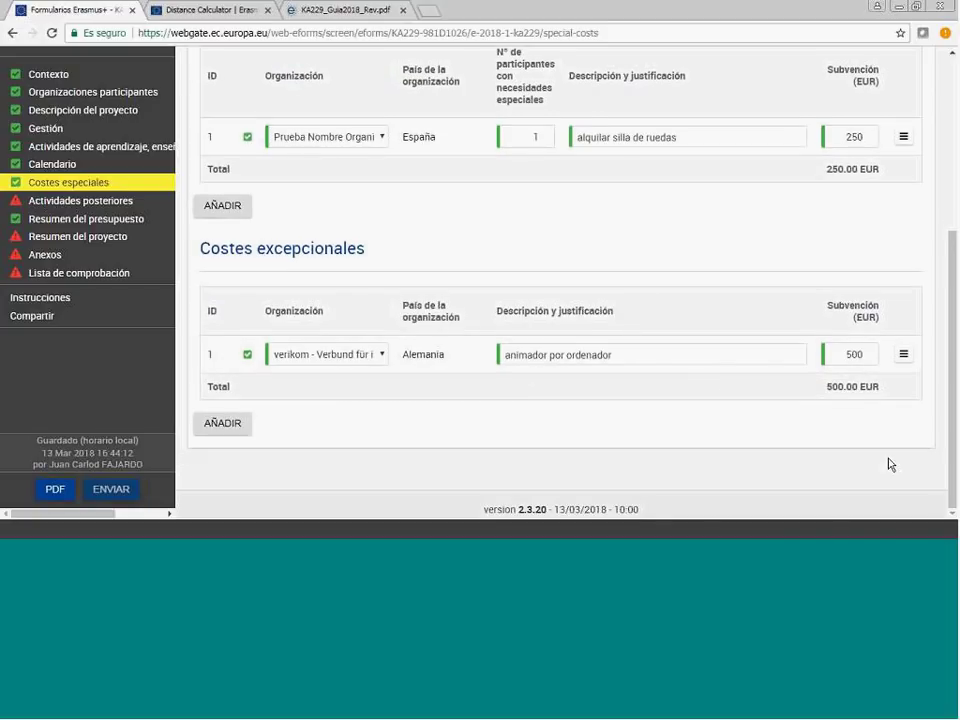
pyautogui.scroll(1, 851, 440)
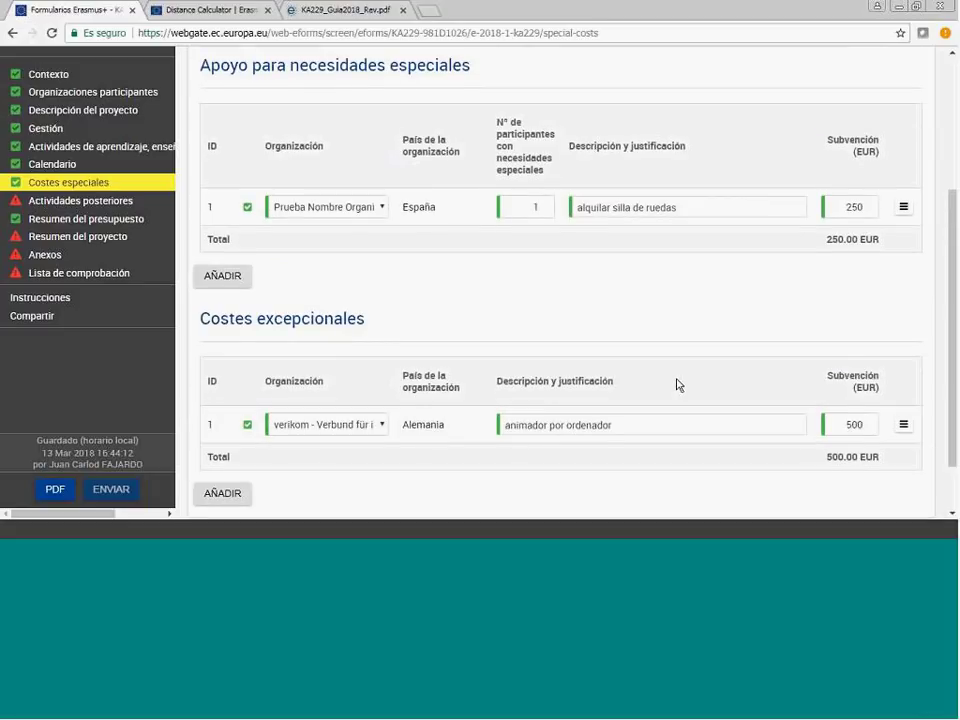
pyautogui.scroll(-1, 677, 385)
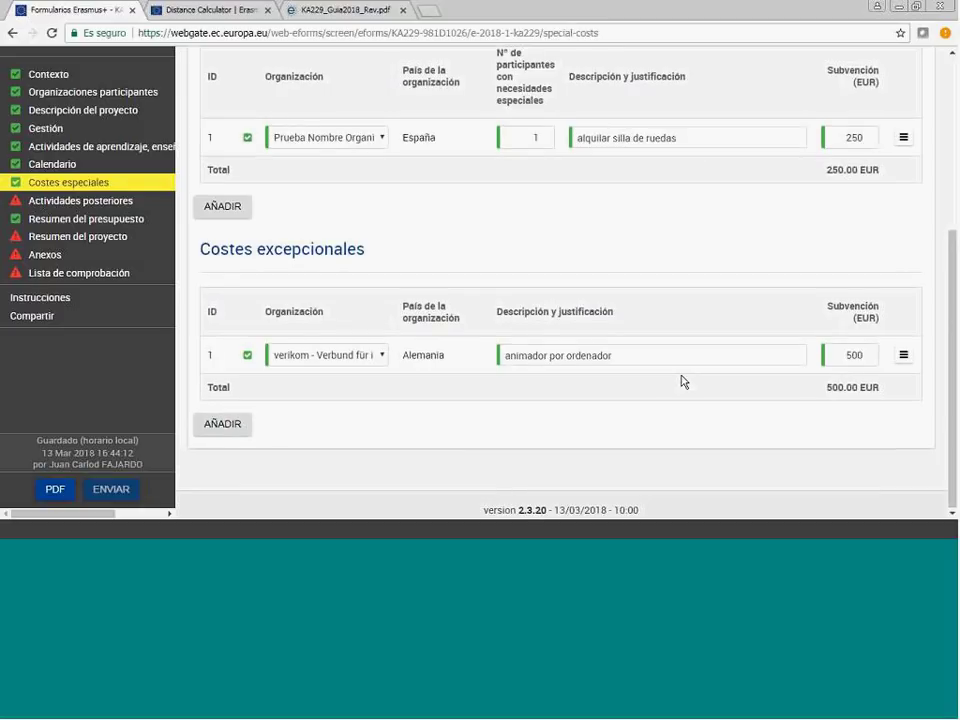
pyautogui.scroll(1, 600, 370)
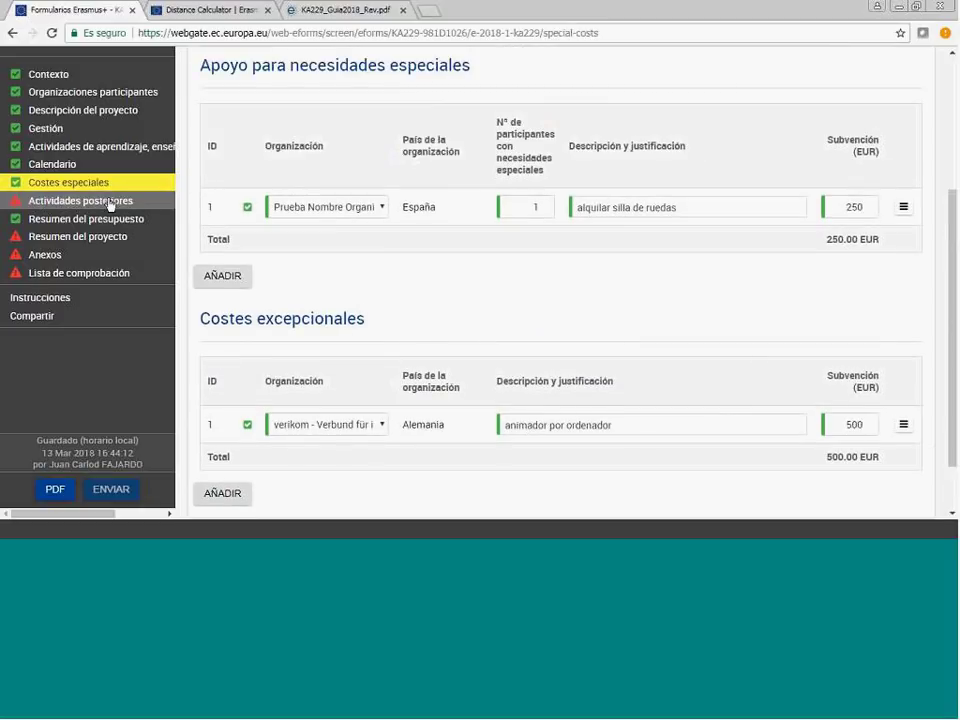
pyautogui.scroll(1, 520, 362)
pyautogui.scroll(-1, 515, 360)
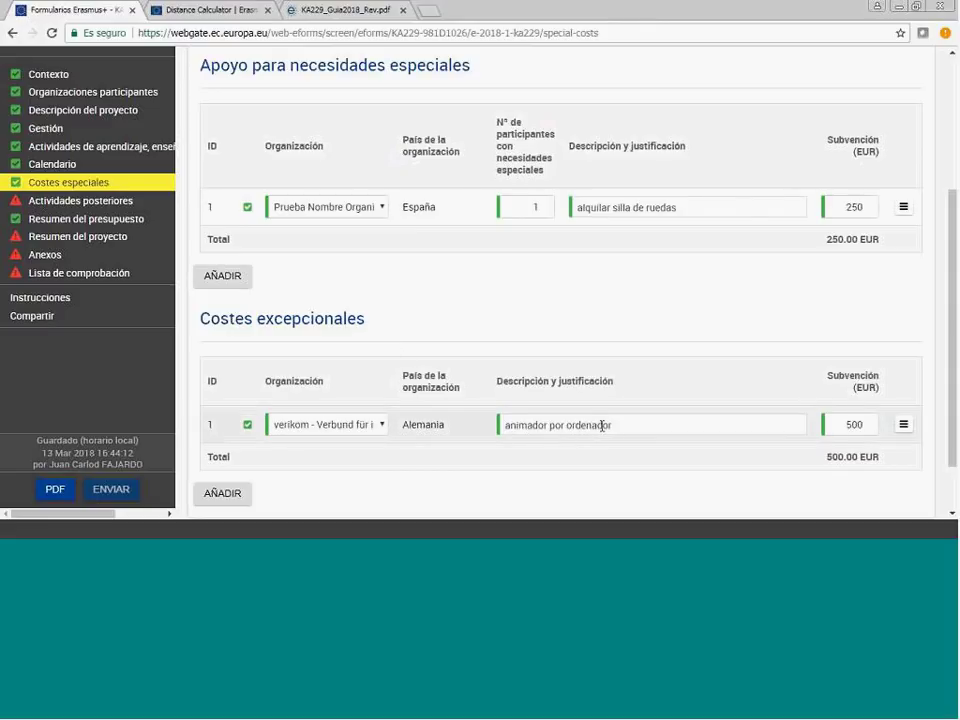
# - In the Actividades posteriores section, answer the question on evaluating the project objectives with "cuestionarios... encuestas... valoración..."
pyautogui.click(94, 204)
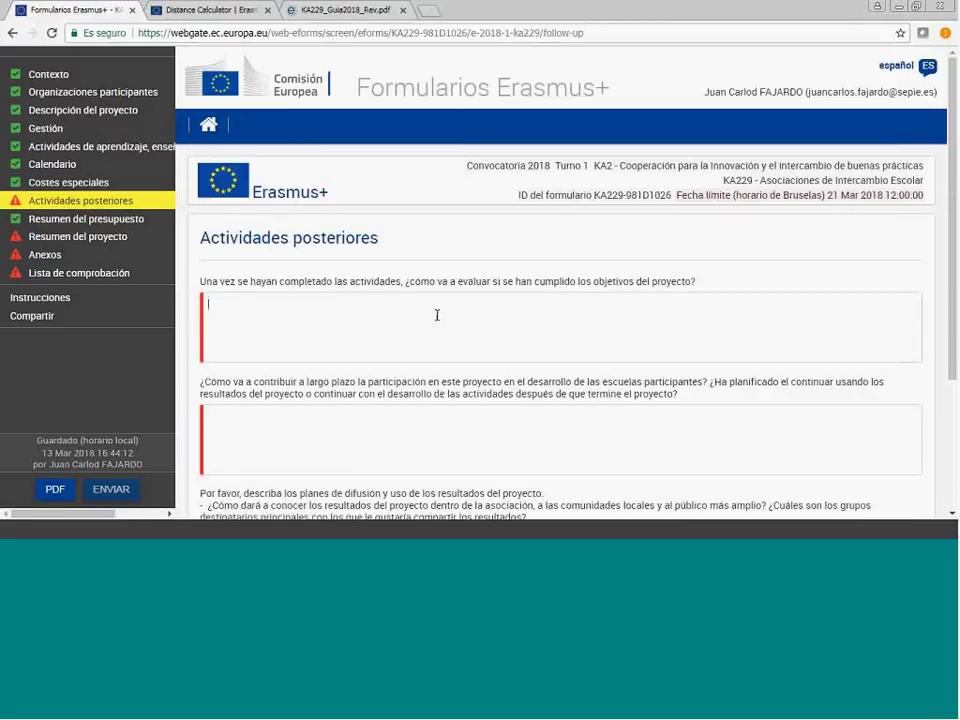
pyautogui.write('cu')
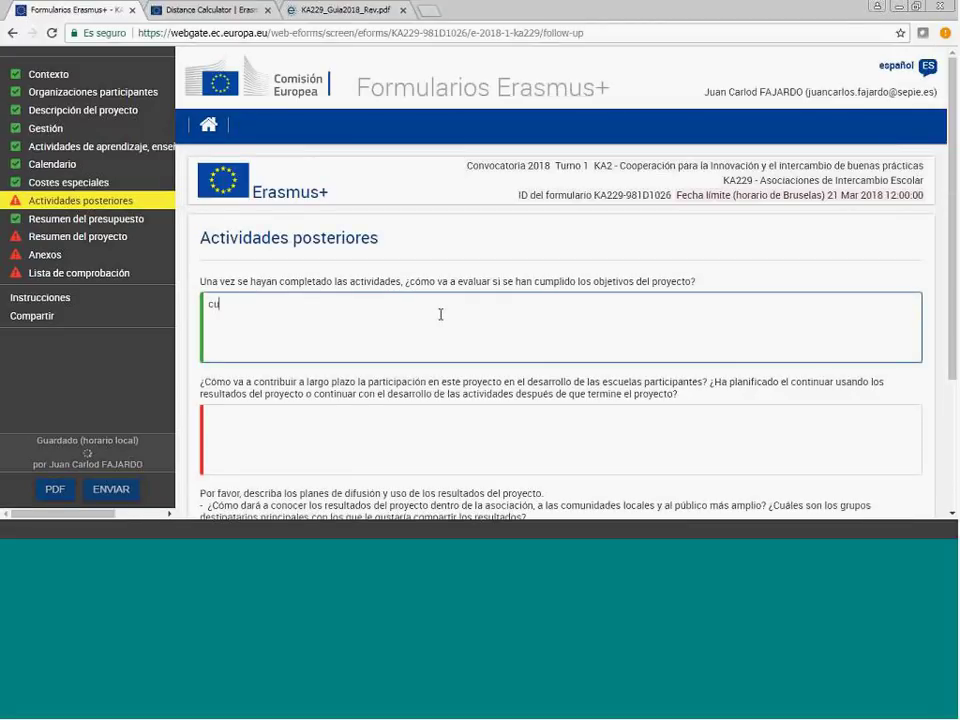
pyautogui.write('estionarios. ')
pyautogui.write('. encuestas... valoración...')
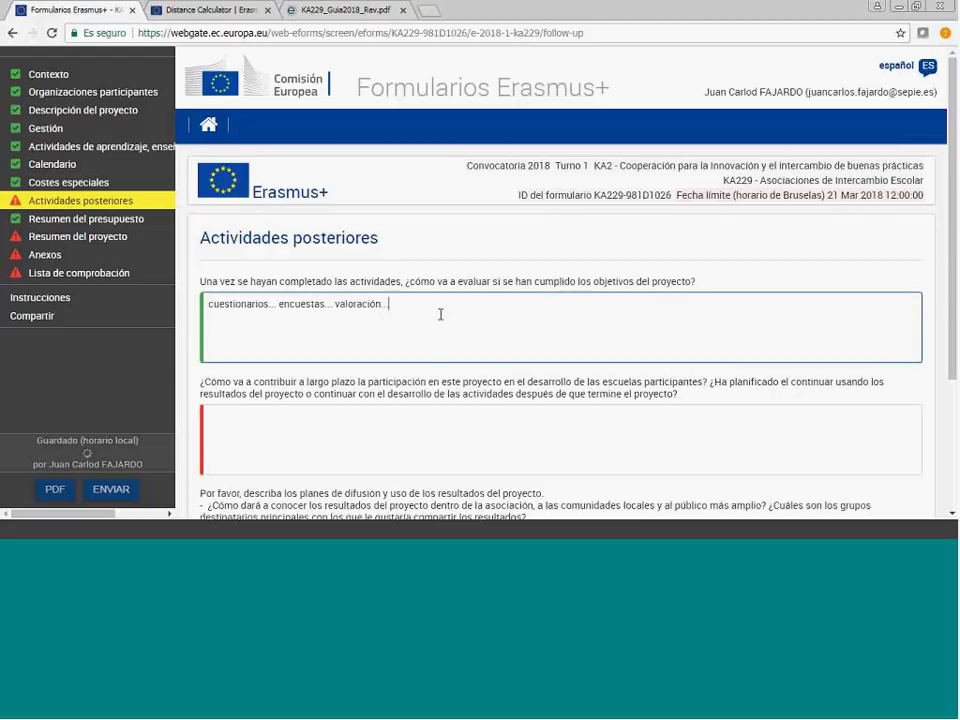
# - Answer the question on long-term contribution to the participating schools with "Mejorar las capacidades...el futuro después del proyecto."
pyautogui.click(360, 435)
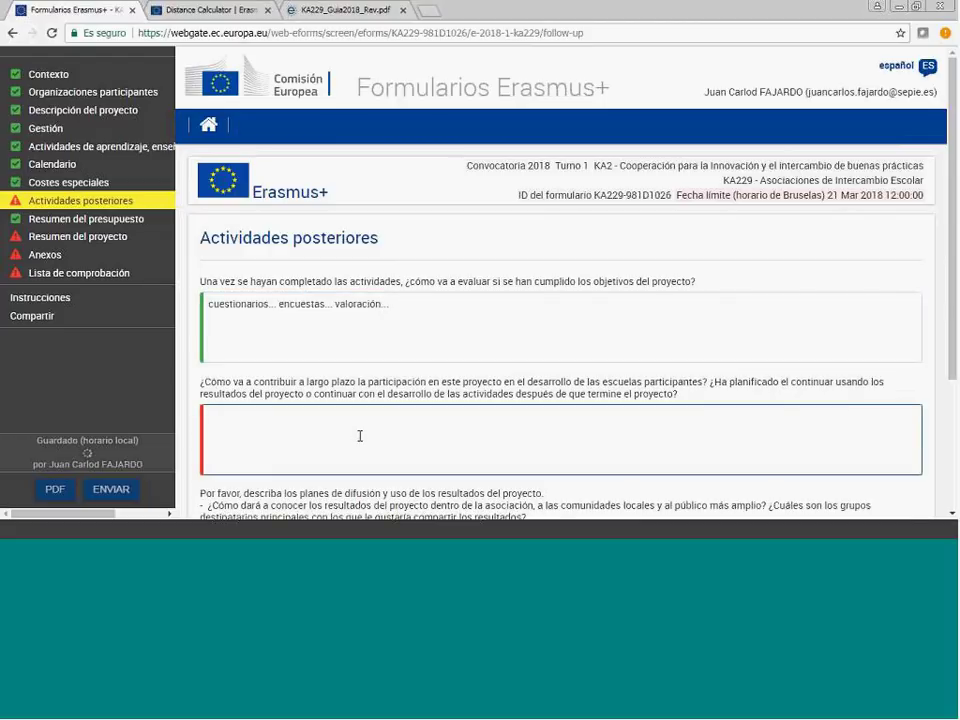
pyautogui.write('Mejorar laz ')
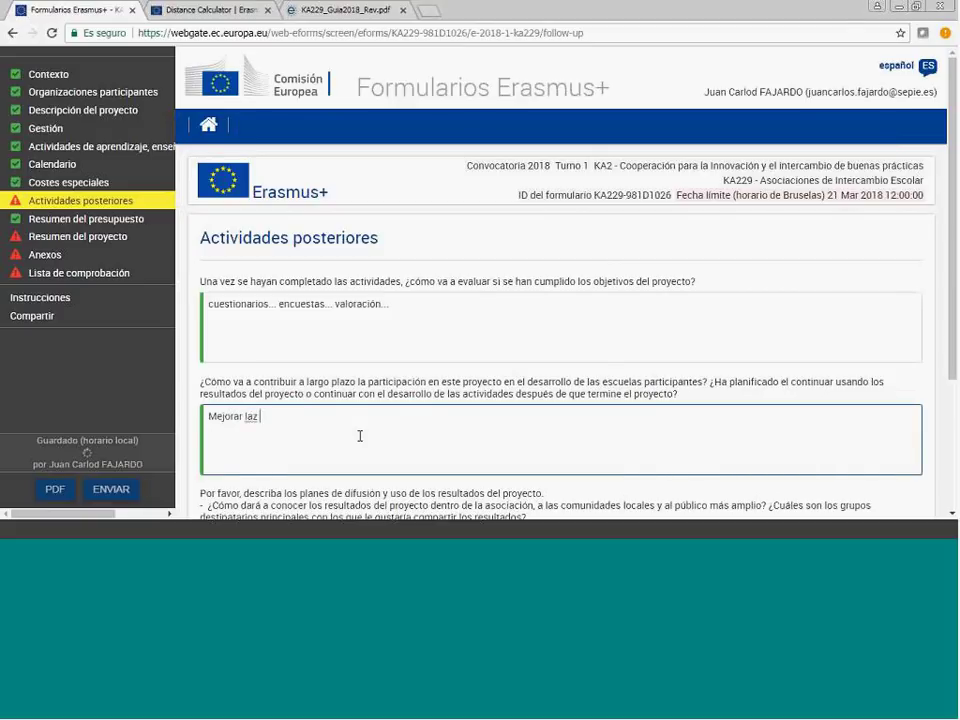
pyautogui.press('BackSpace')
pyautogui.press('BackSpace')
pyautogui.write('s capacidades...')
pyautogui.scroll(-1, 482, 428)
pyautogui.write('pr')
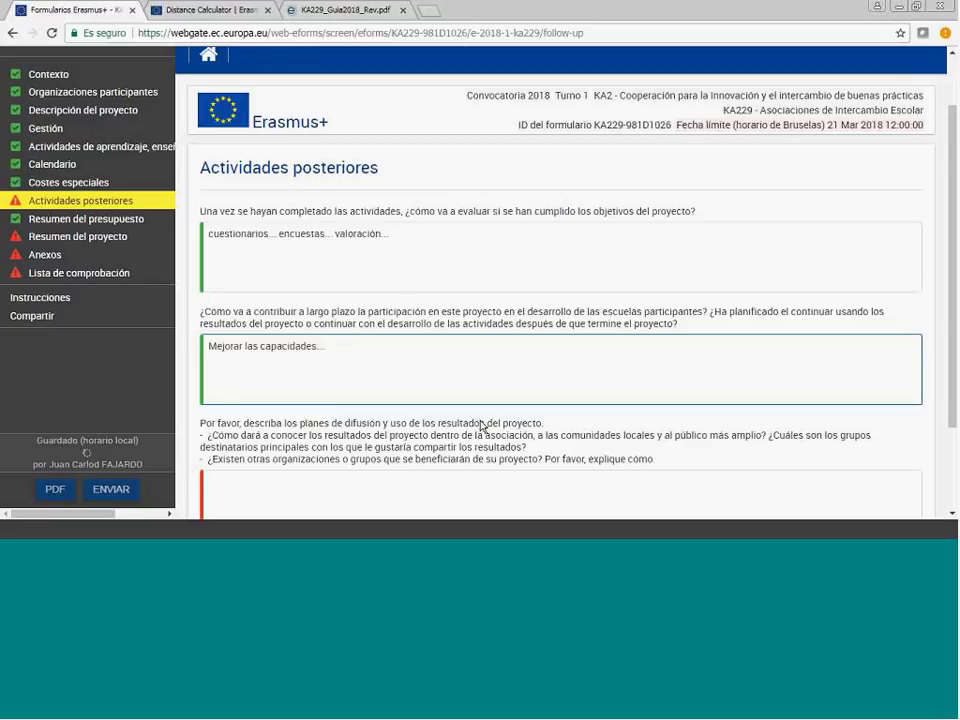
pyautogui.write('el futuro después del pro')
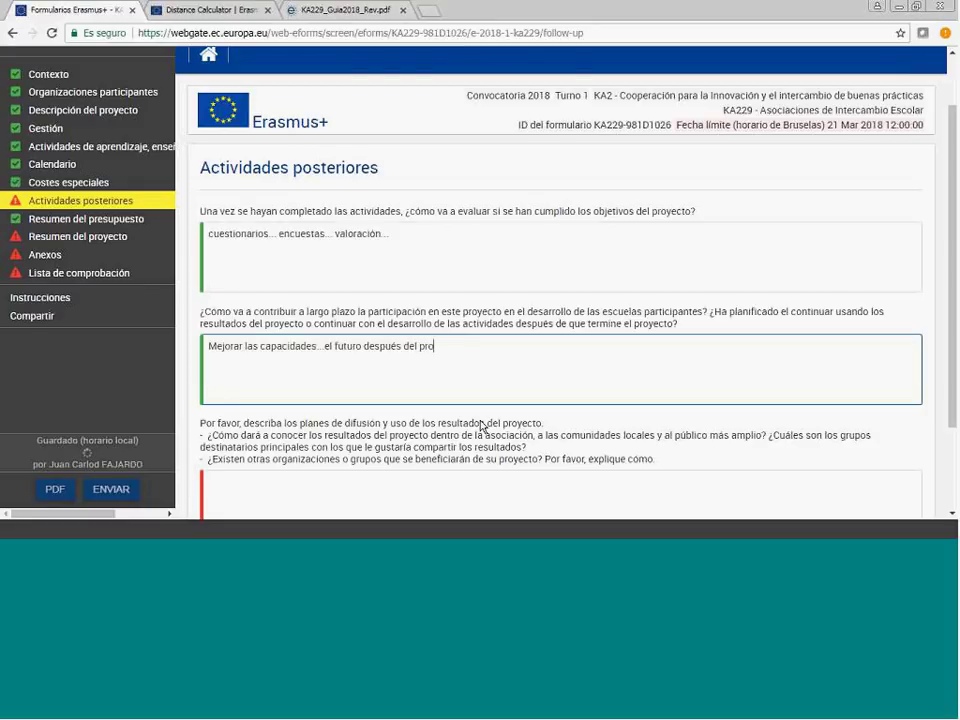
pyautogui.write('yecto.')
# - Describe the plans for disseminating and using the project results as "página web, blog, prensa local..."
pyautogui.click(420, 501)
pyautogui.scroll(-2, 424, 490)
pyautogui.write('página web')
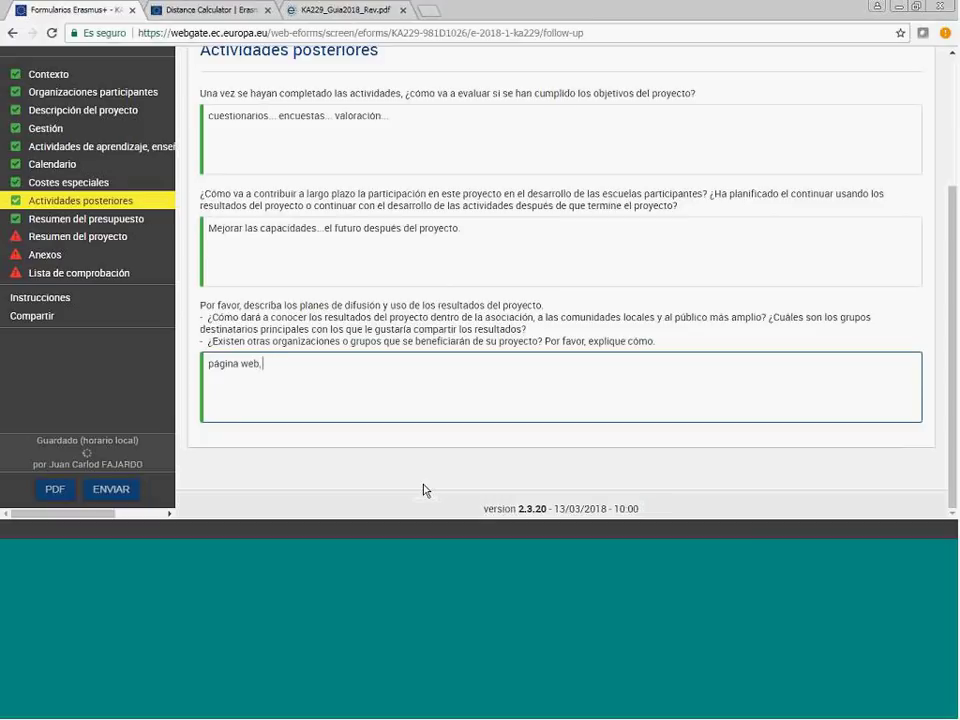
pyautogui.write(', blog, prensa local...')
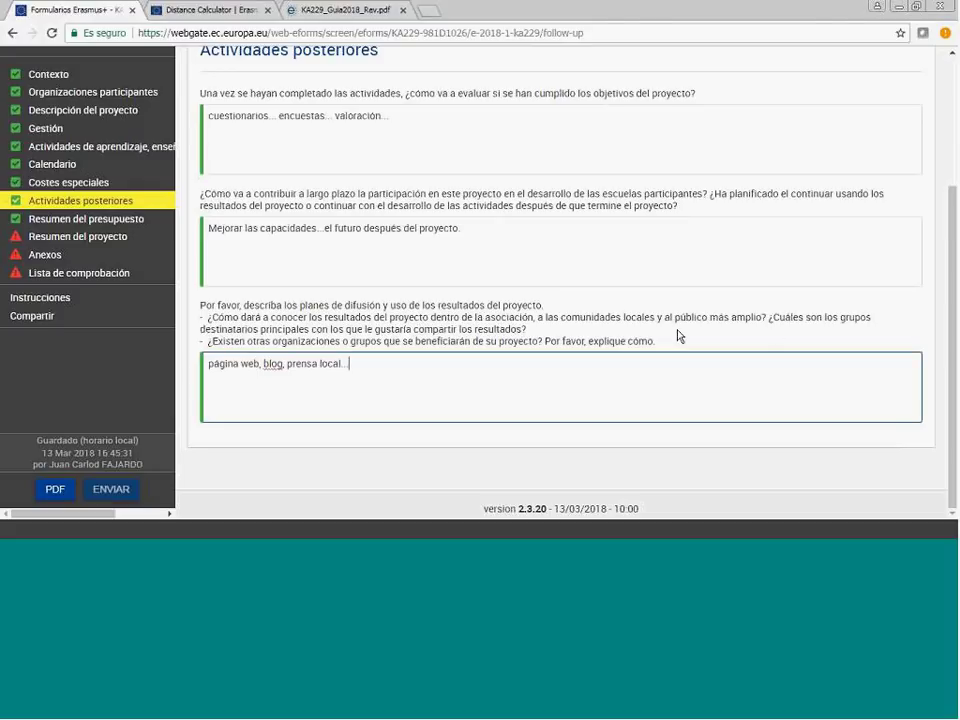
# - Open the Resumen del presupuesto section and review the project's budget items and grant amounts
pyautogui.click(107, 219)
pyautogui.scroll(-3, 431, 281)
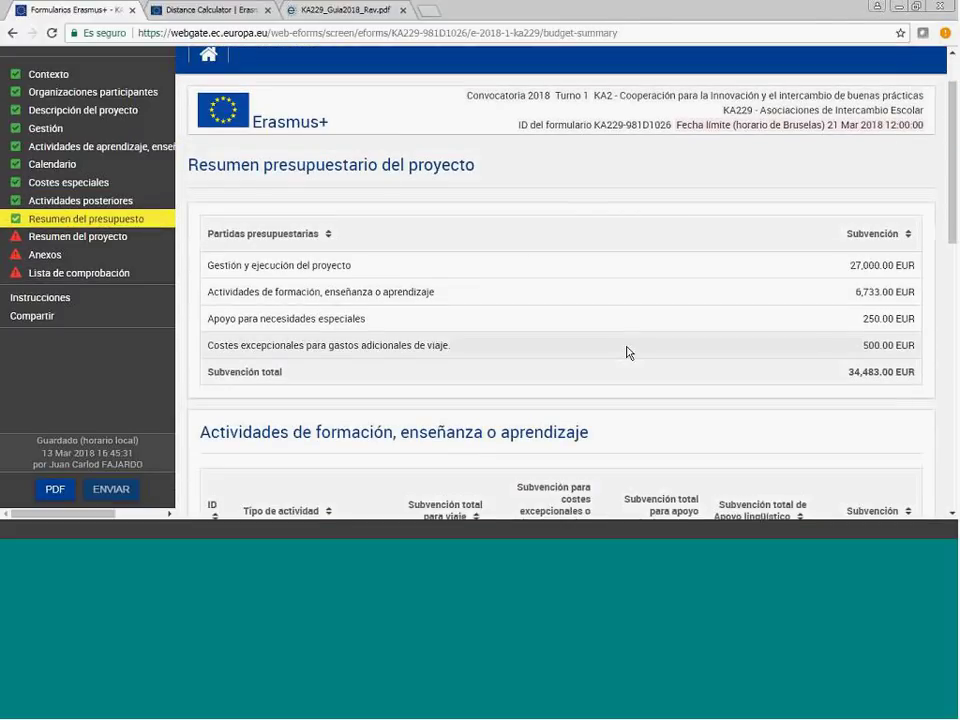